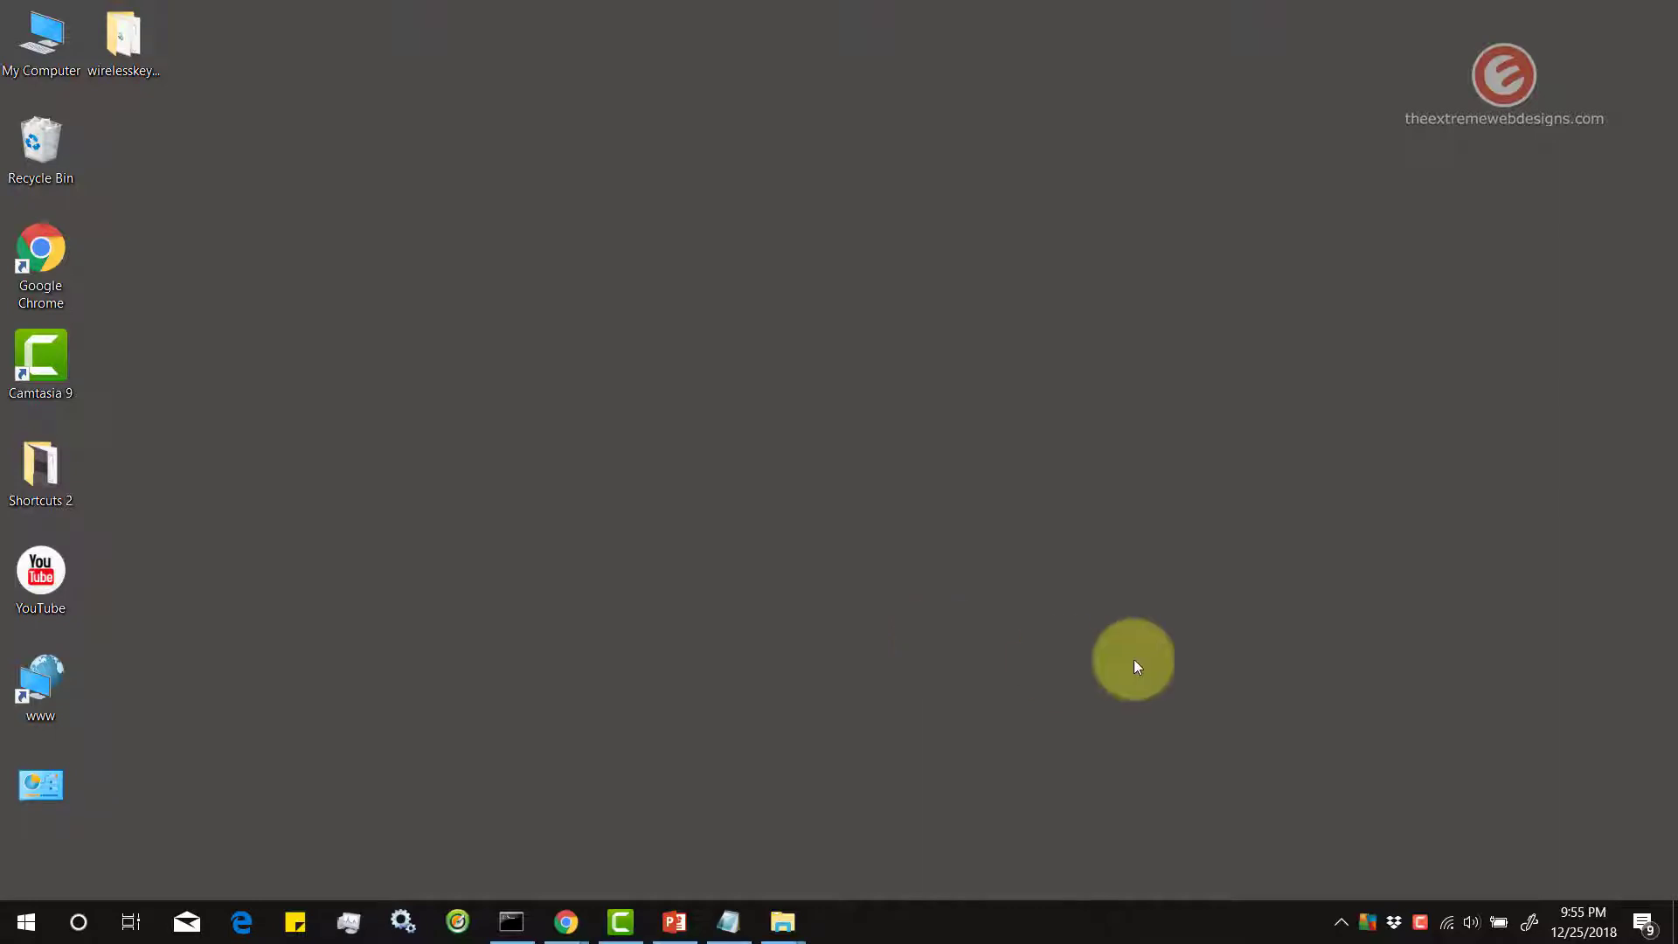
Step: From the Wi-Fi tray icon, open Network & Internet settings and then Network and Sharing Center
{"action": "right_click", "coordinate": [1447, 923]}
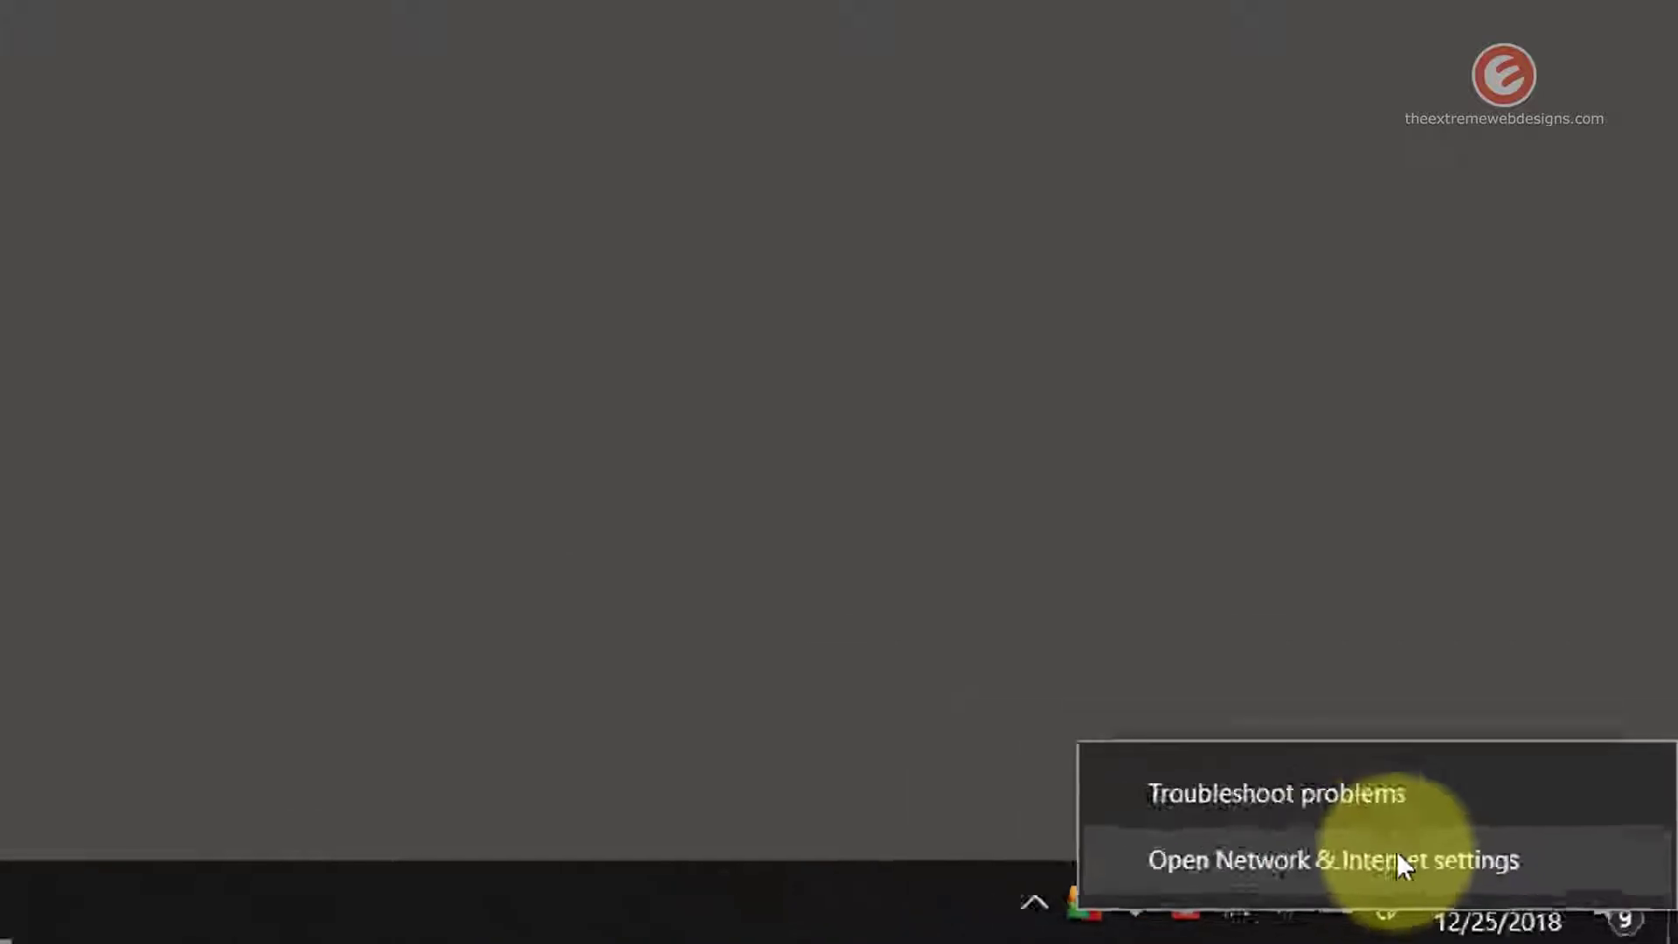
{"action": "left_click", "coordinate": [1101, 769]}
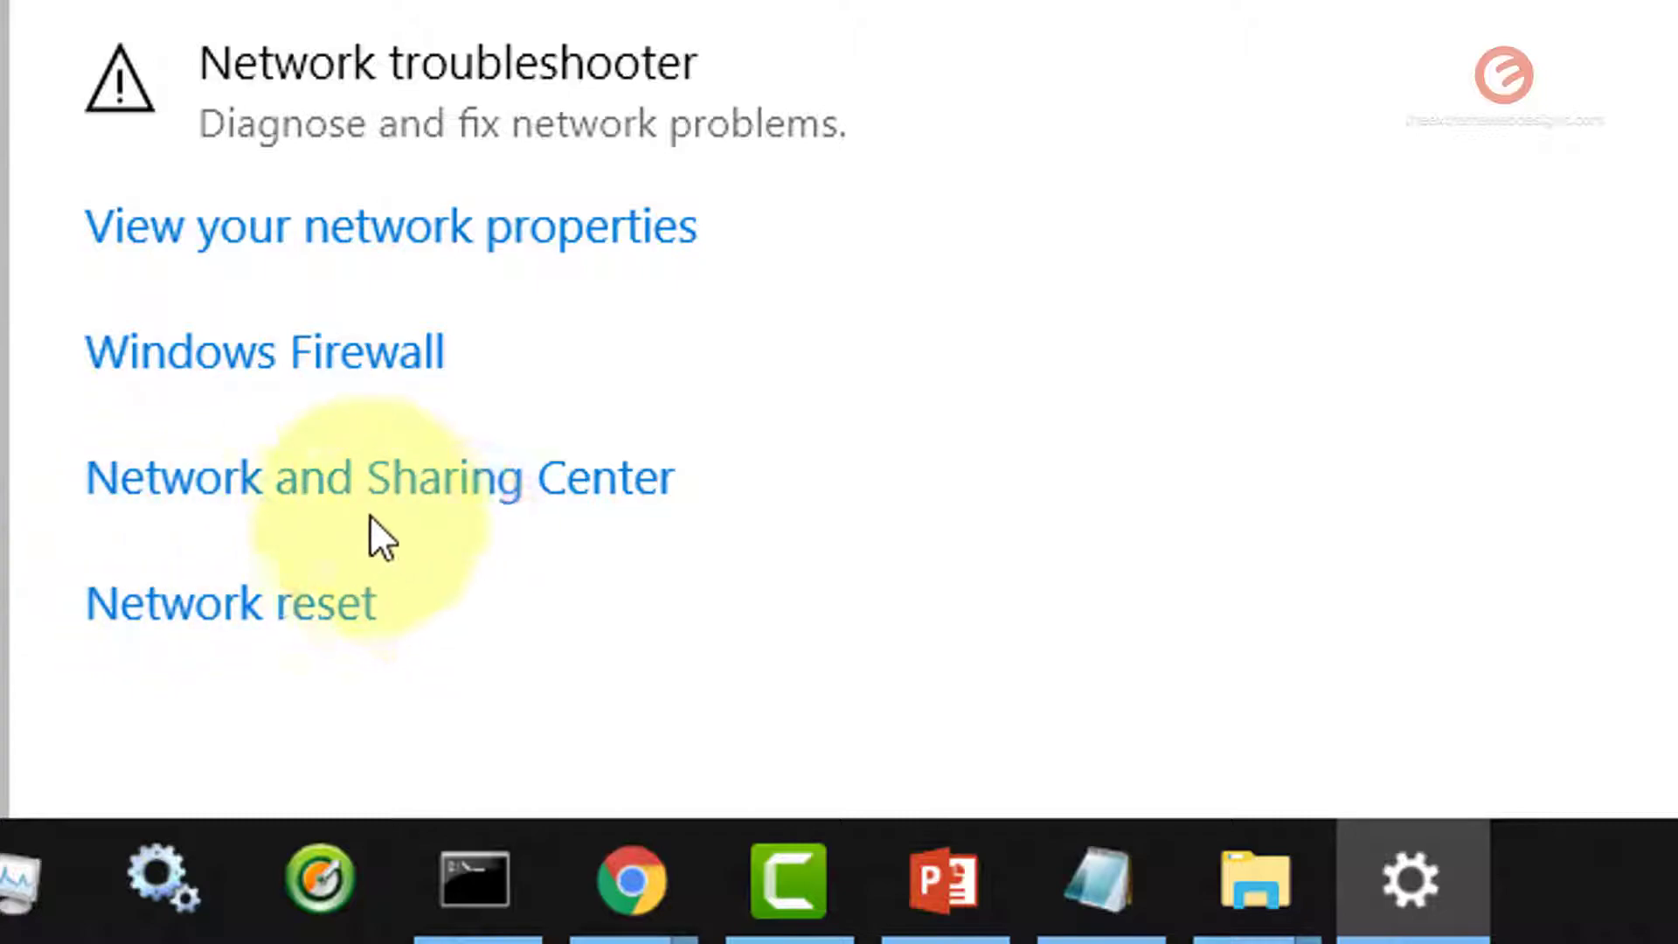
{"action": "left_click", "coordinate": [580, 503]}
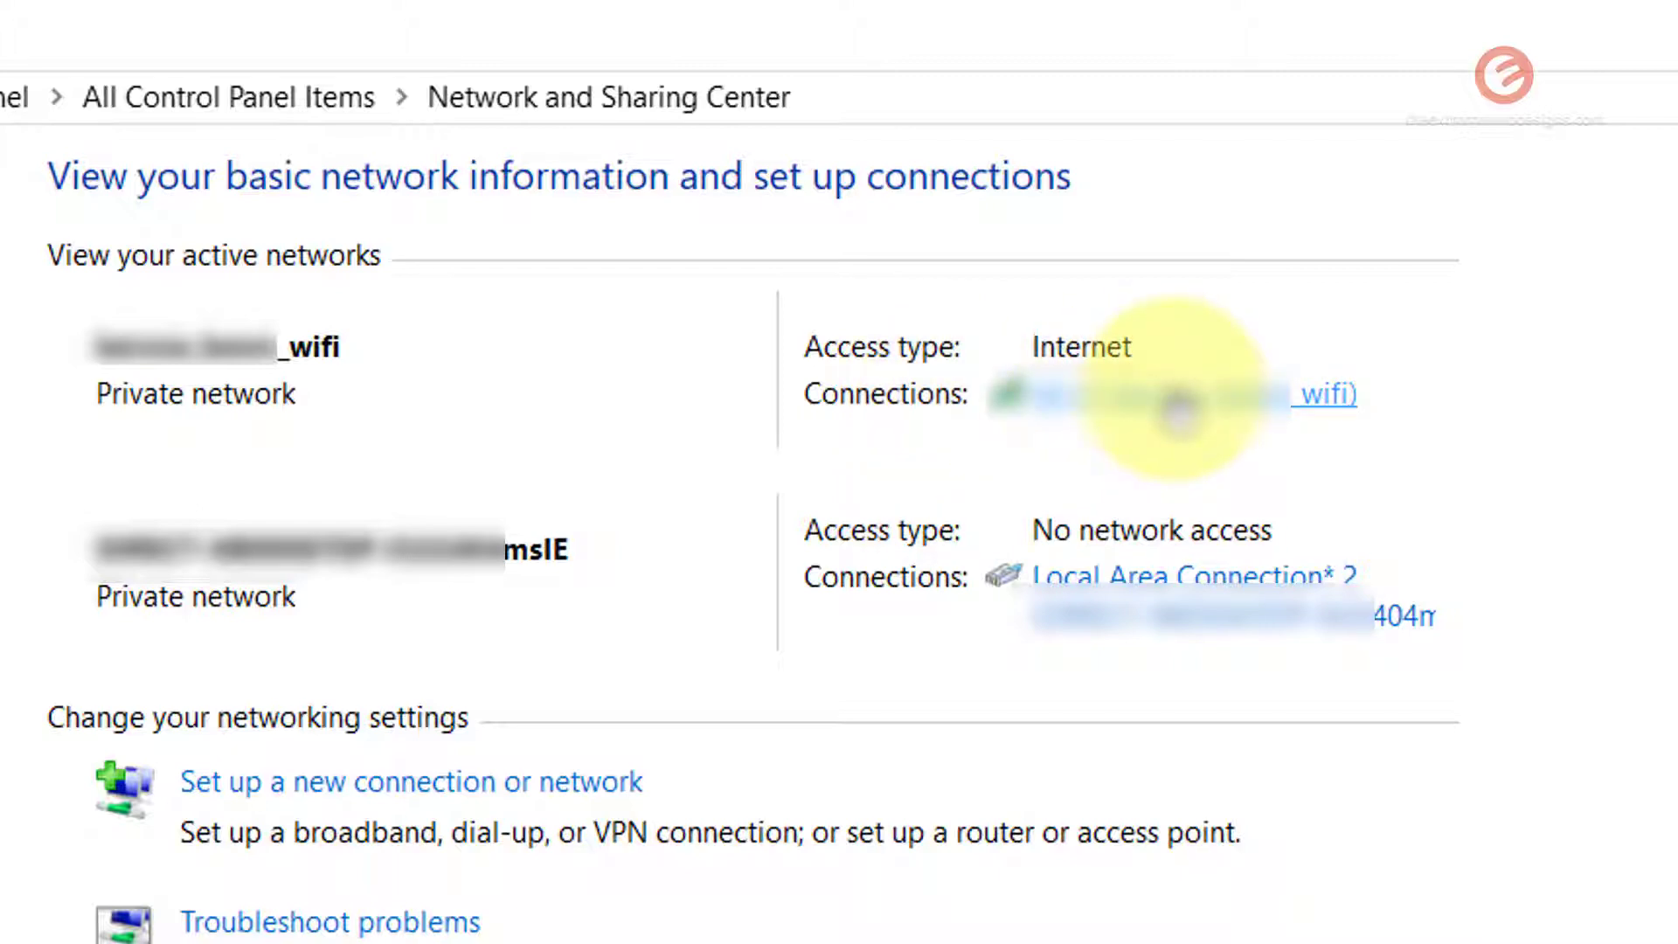
Step: In the Wi-Fi connection's Wireless Properties Security tab, tick Show characters to reveal the key
{"action": "left_click", "coordinate": [1180, 411]}
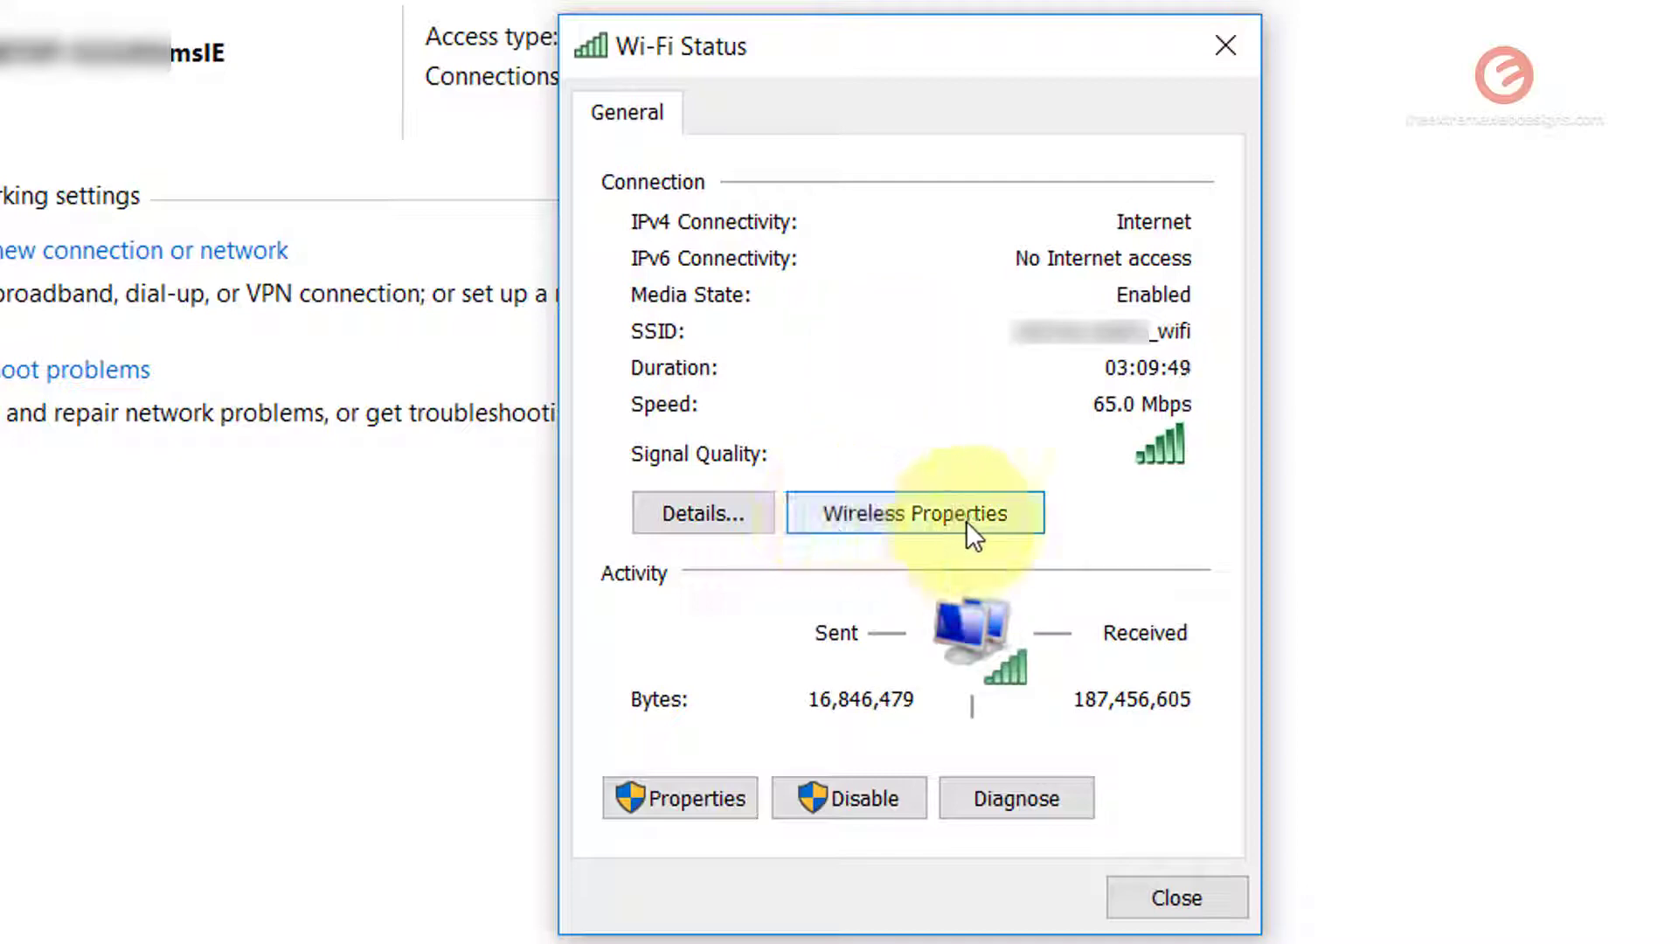
{"action": "left_click", "coordinate": [1008, 521]}
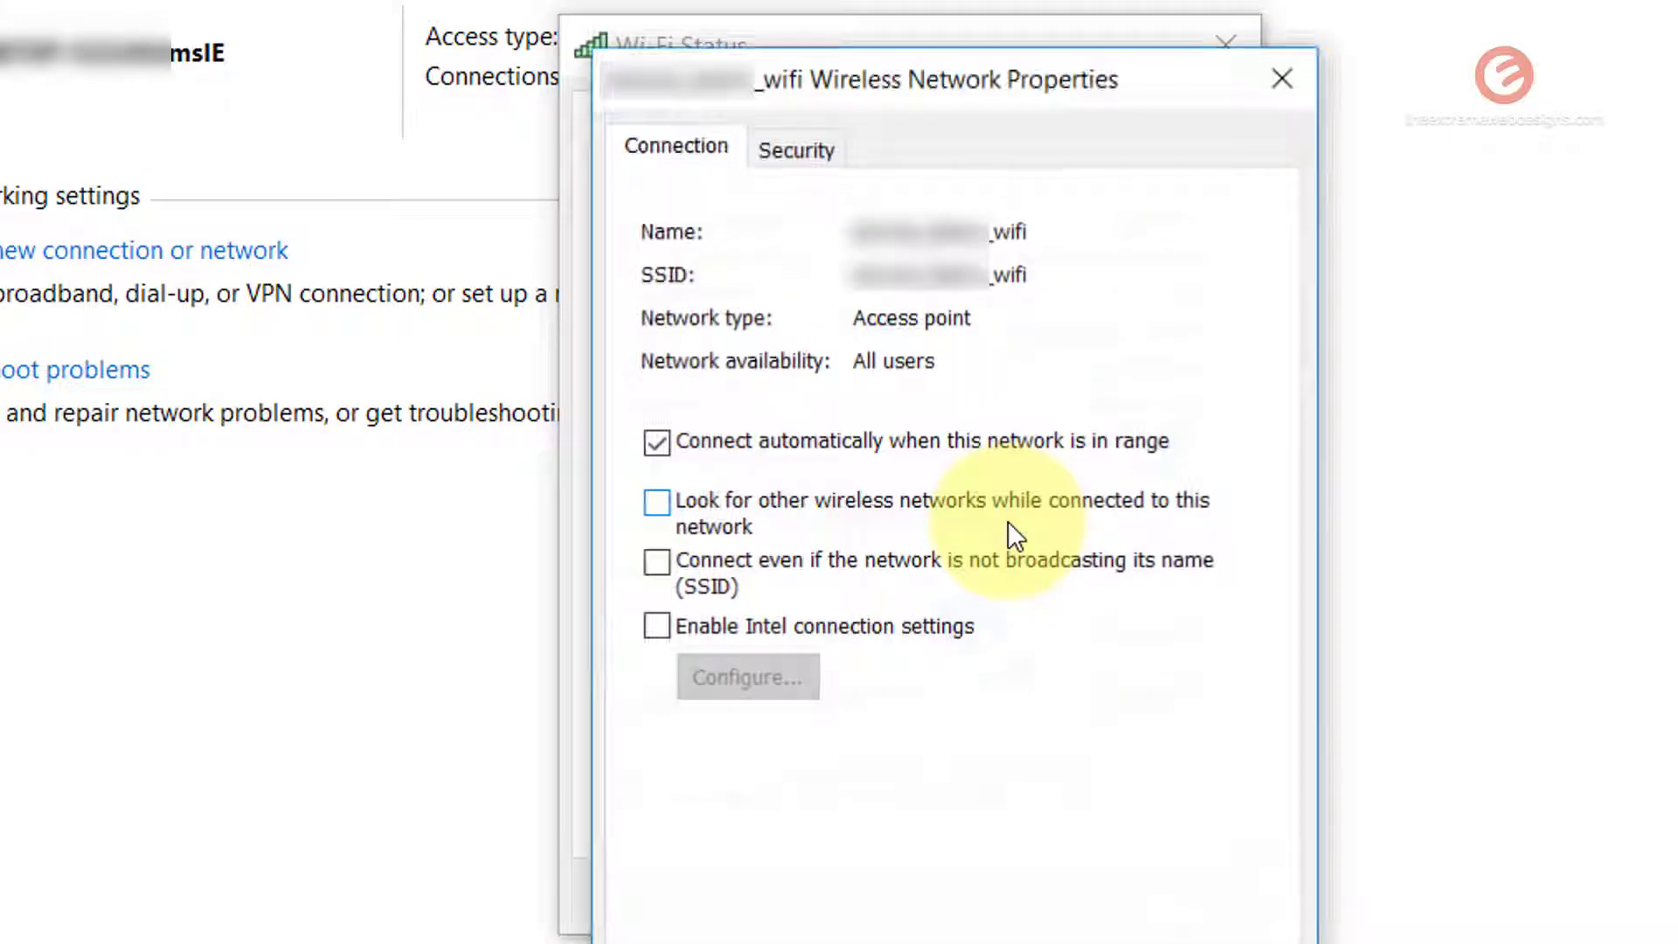
{"action": "left_click", "coordinate": [792, 157]}
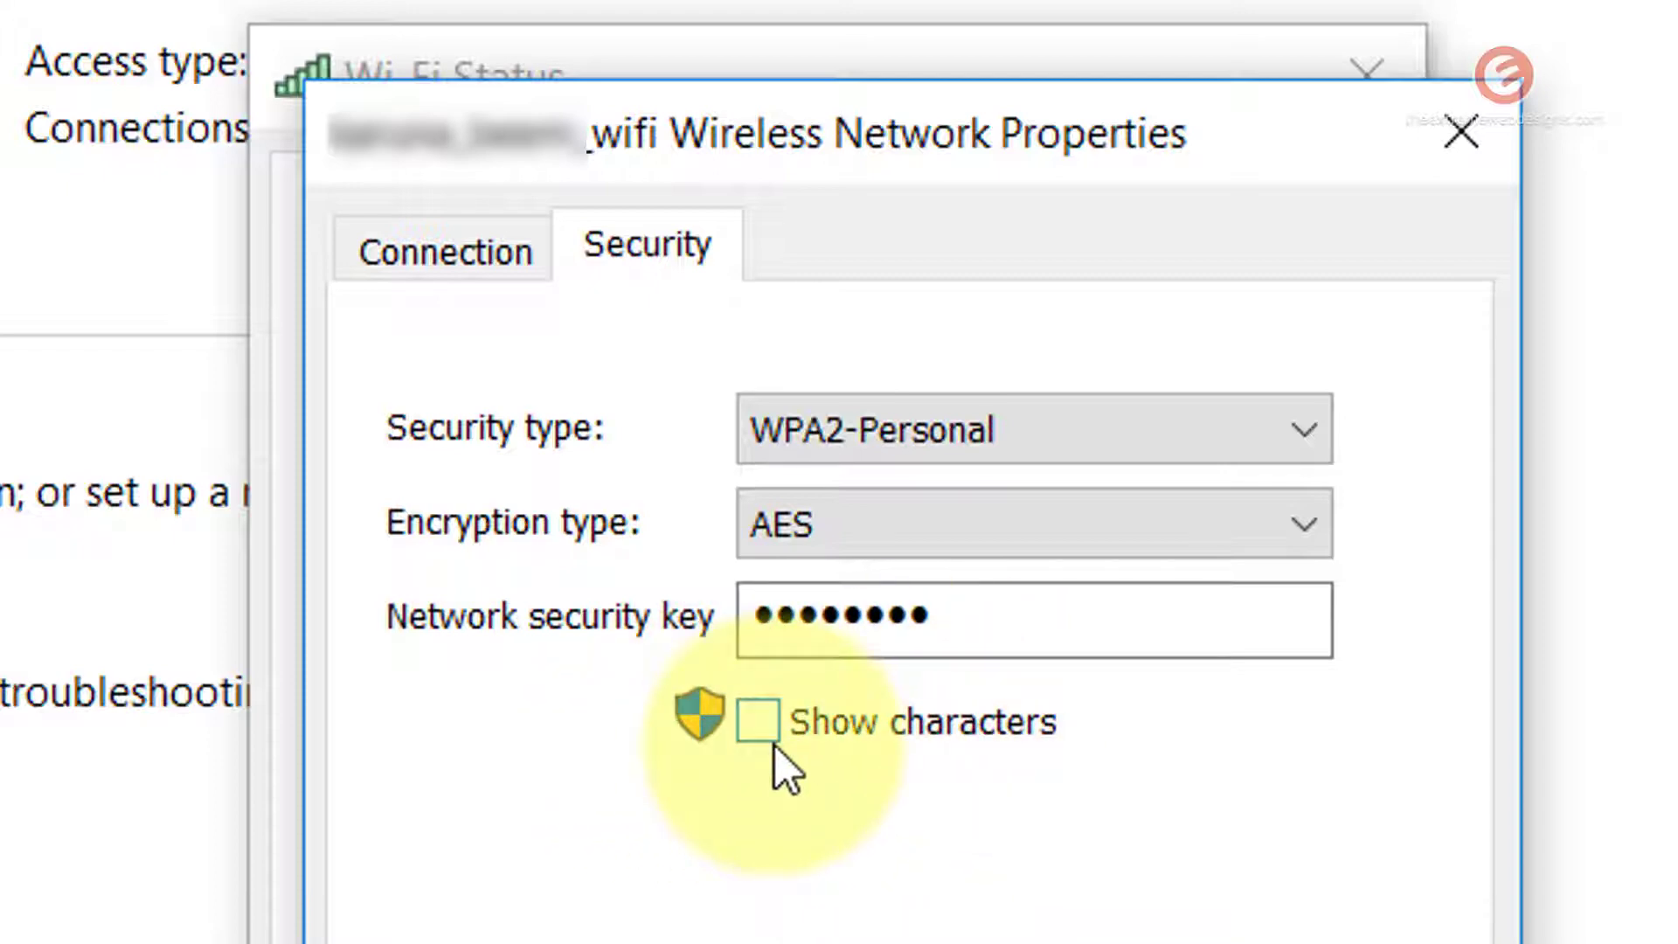
{"action": "left_click", "coordinate": [754, 726]}
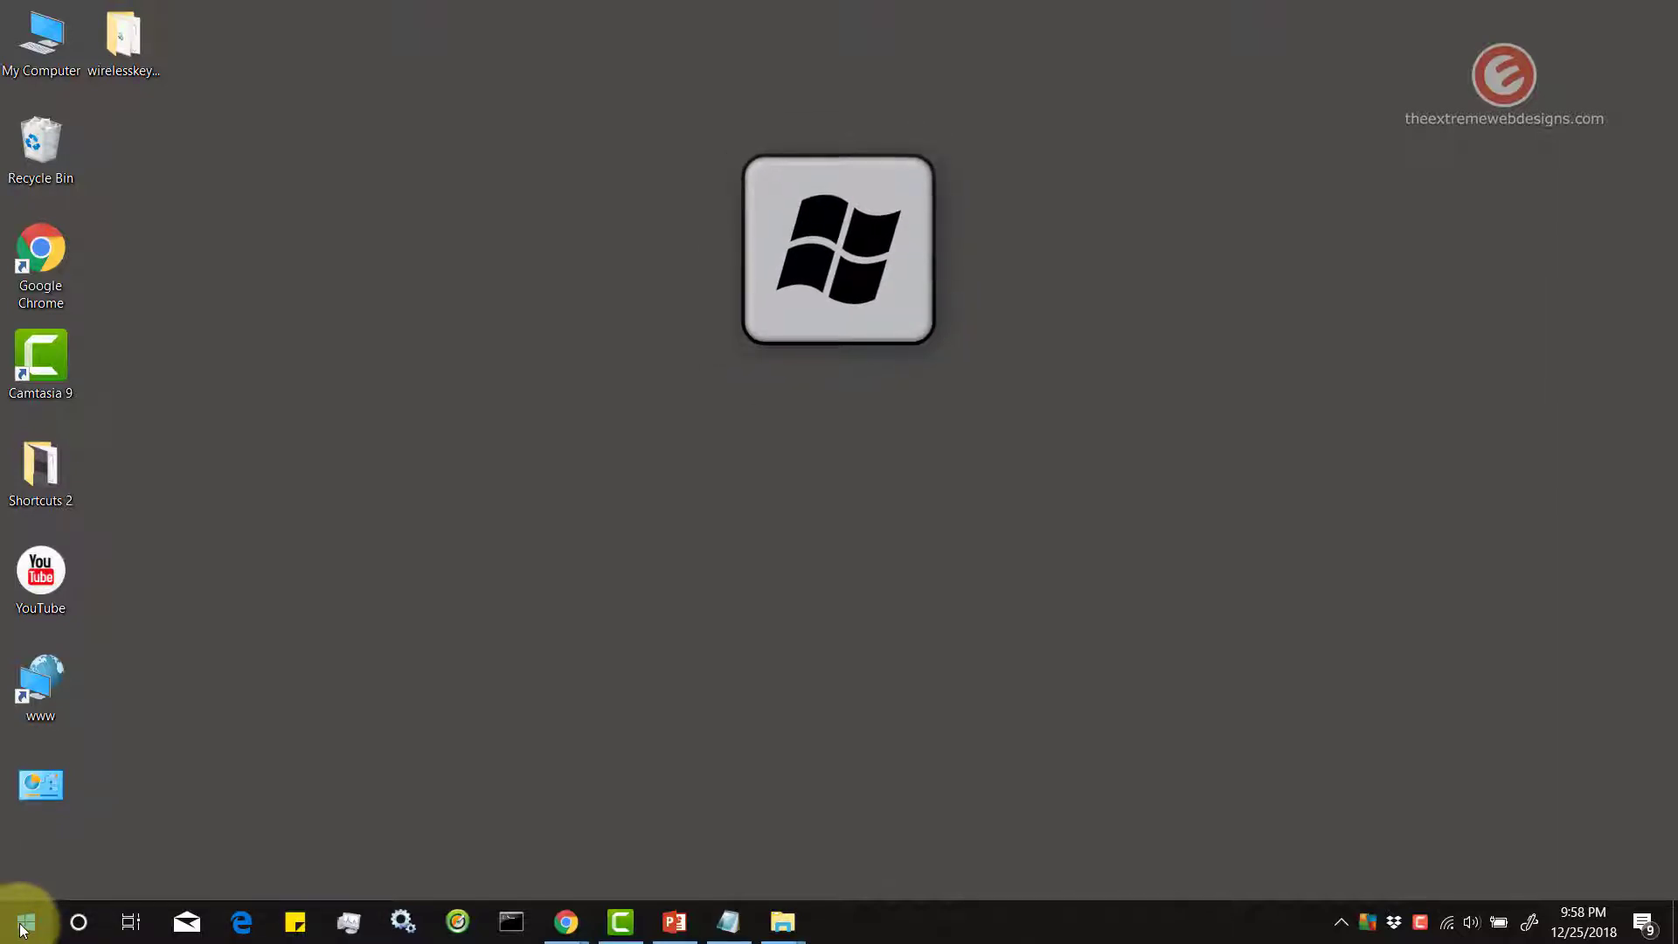
Step: Launch Command Prompt from a Start menu search for cmd, then return to Notepad
{"action": "key", "text": "super"}
{"action": "type", "text": "cmde"}
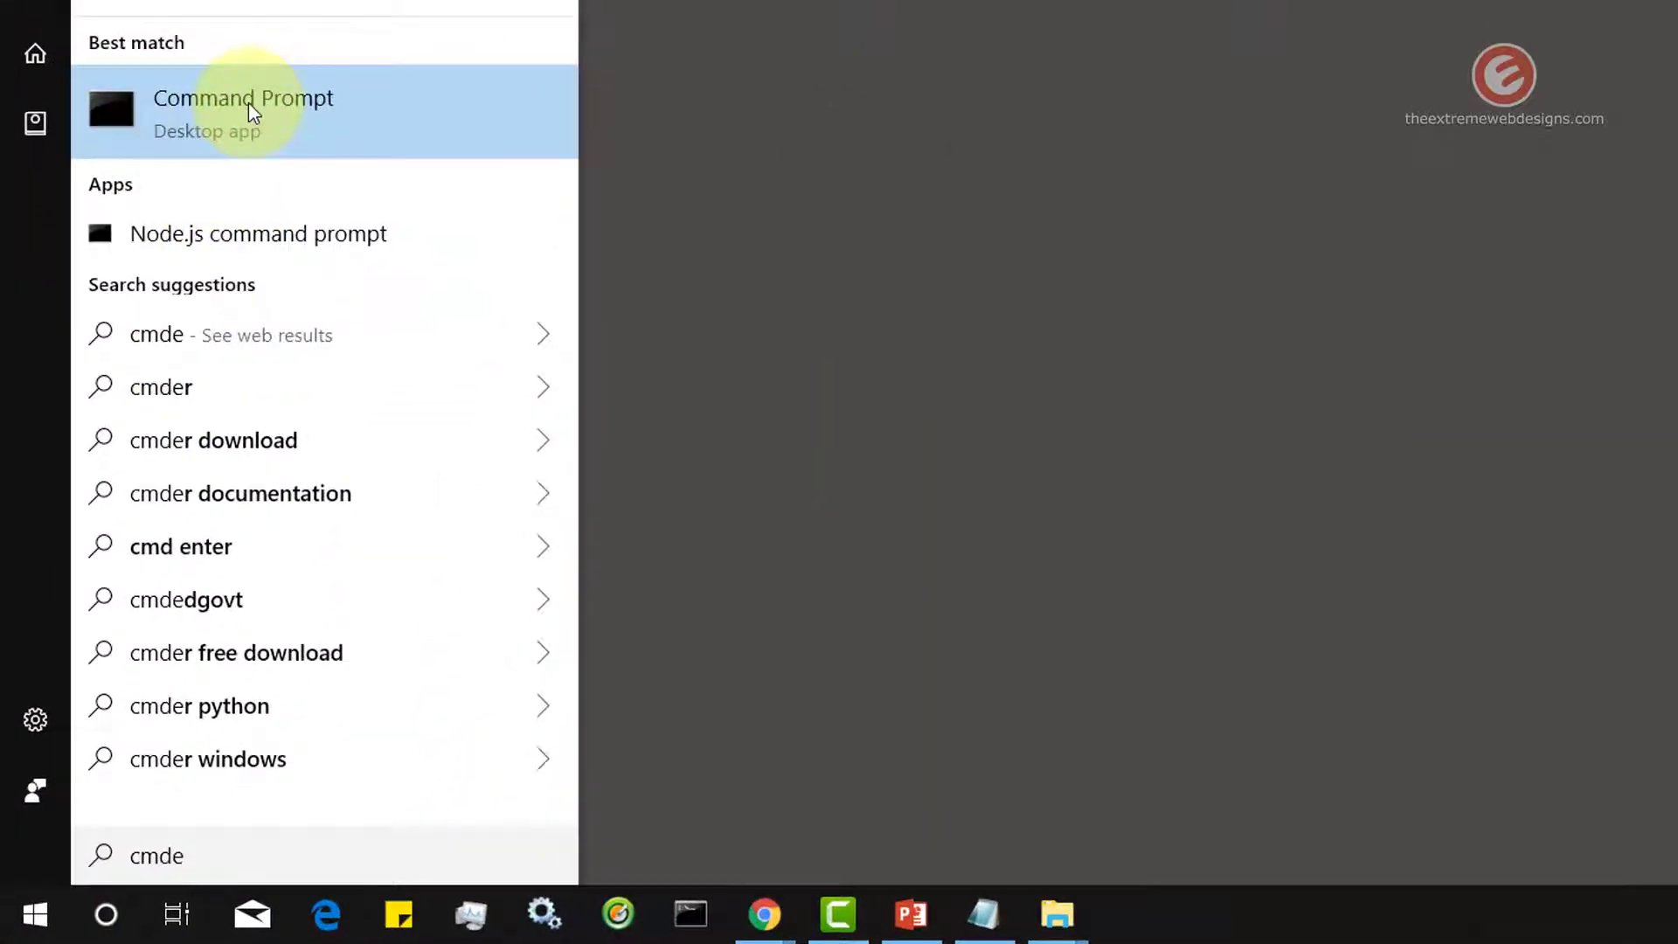
{"action": "left_click", "coordinate": [369, 124]}
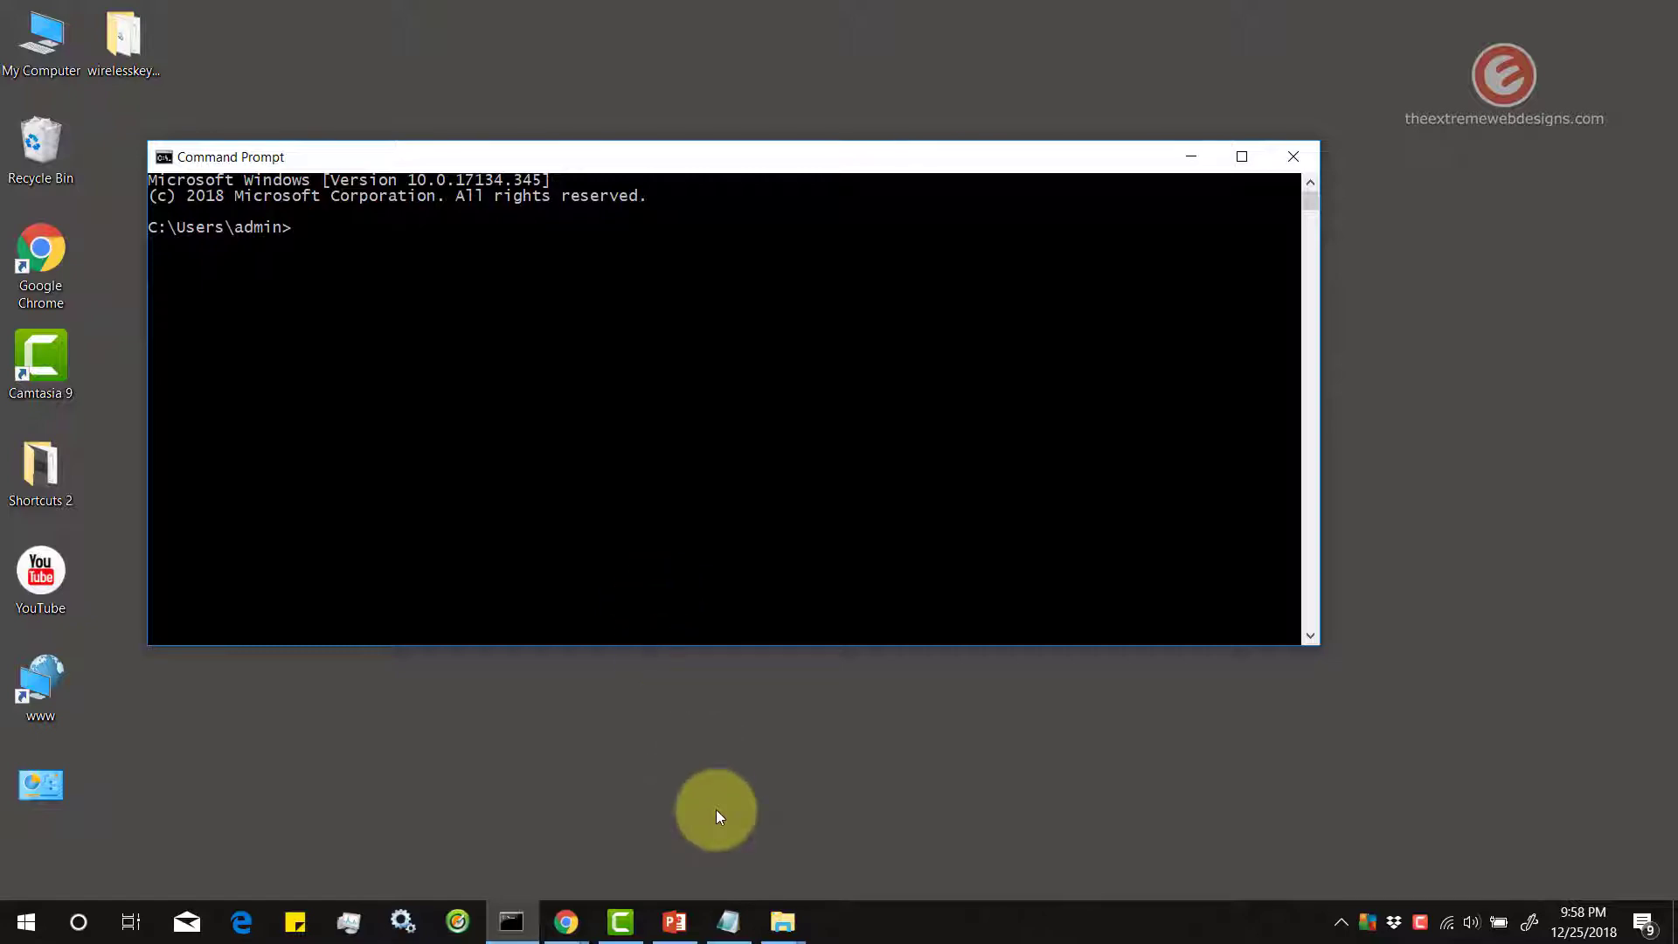
{"action": "left_click", "coordinate": [728, 919]}
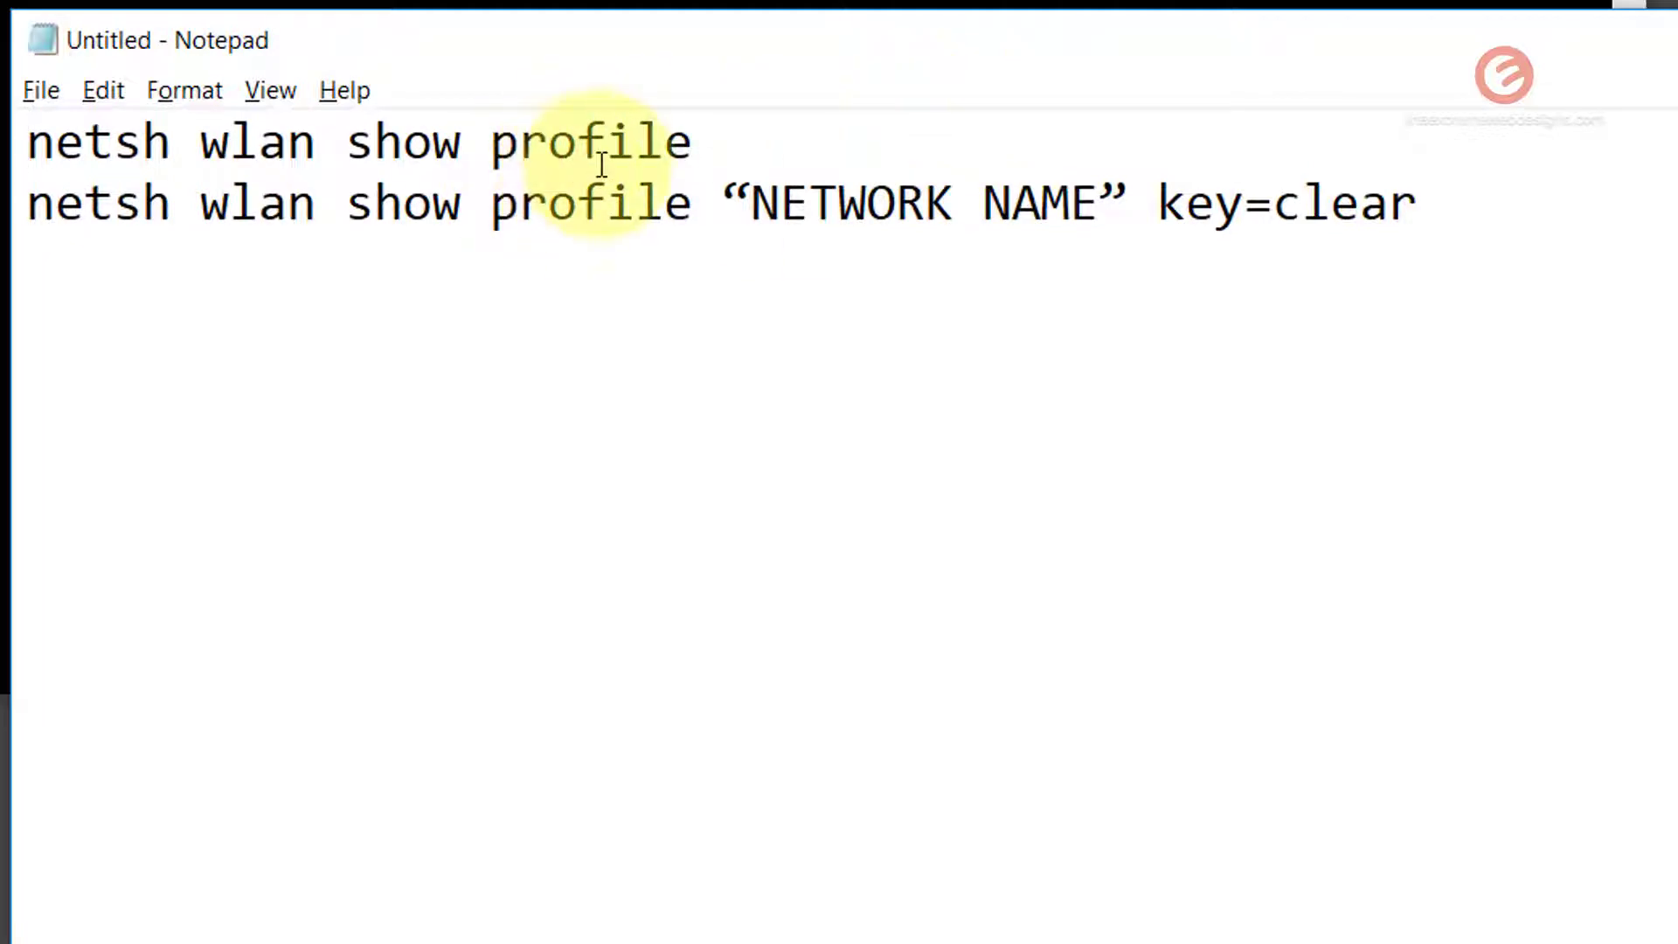
Step: Copy the 'netsh wlan show profile' line from Notepad and return to Command Prompt
{"action": "left_click_drag", "start_coordinate": [720, 143], "coordinate": [24, 143]}
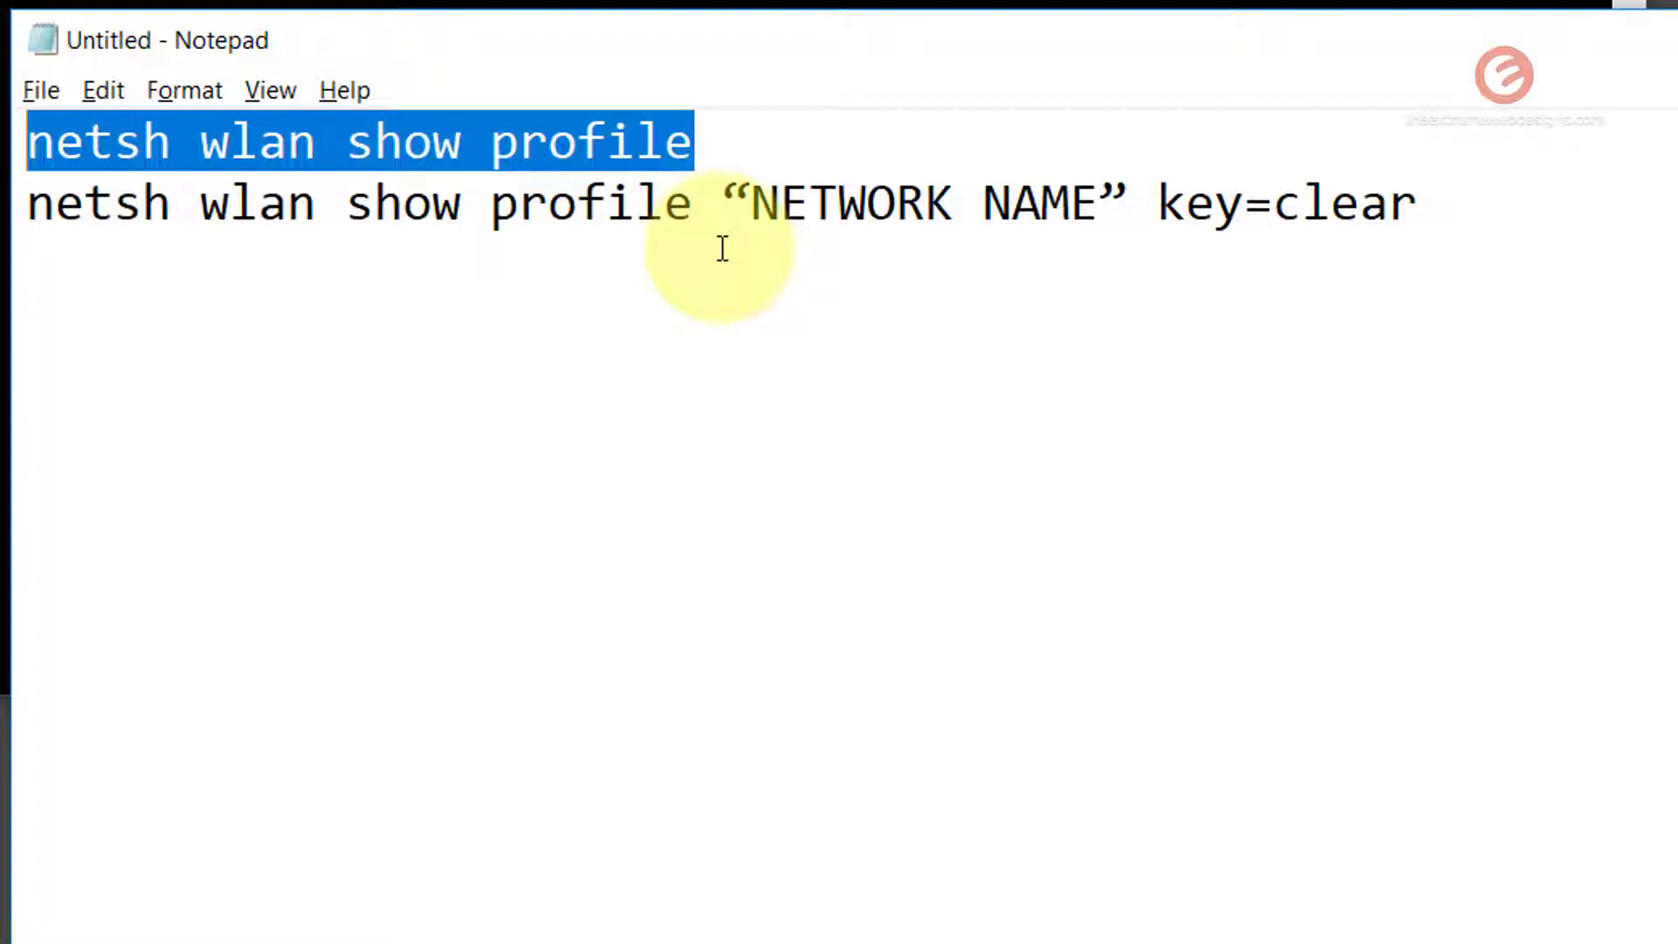
{"action": "left_click_drag", "start_coordinate": [750, 221], "coordinate": [1115, 186]}
{"action": "left_click", "coordinate": [947, 326]}
{"action": "left_click", "coordinate": [750, 201]}
{"action": "left_click_drag", "start_coordinate": [748, 199], "coordinate": [1098, 187]}
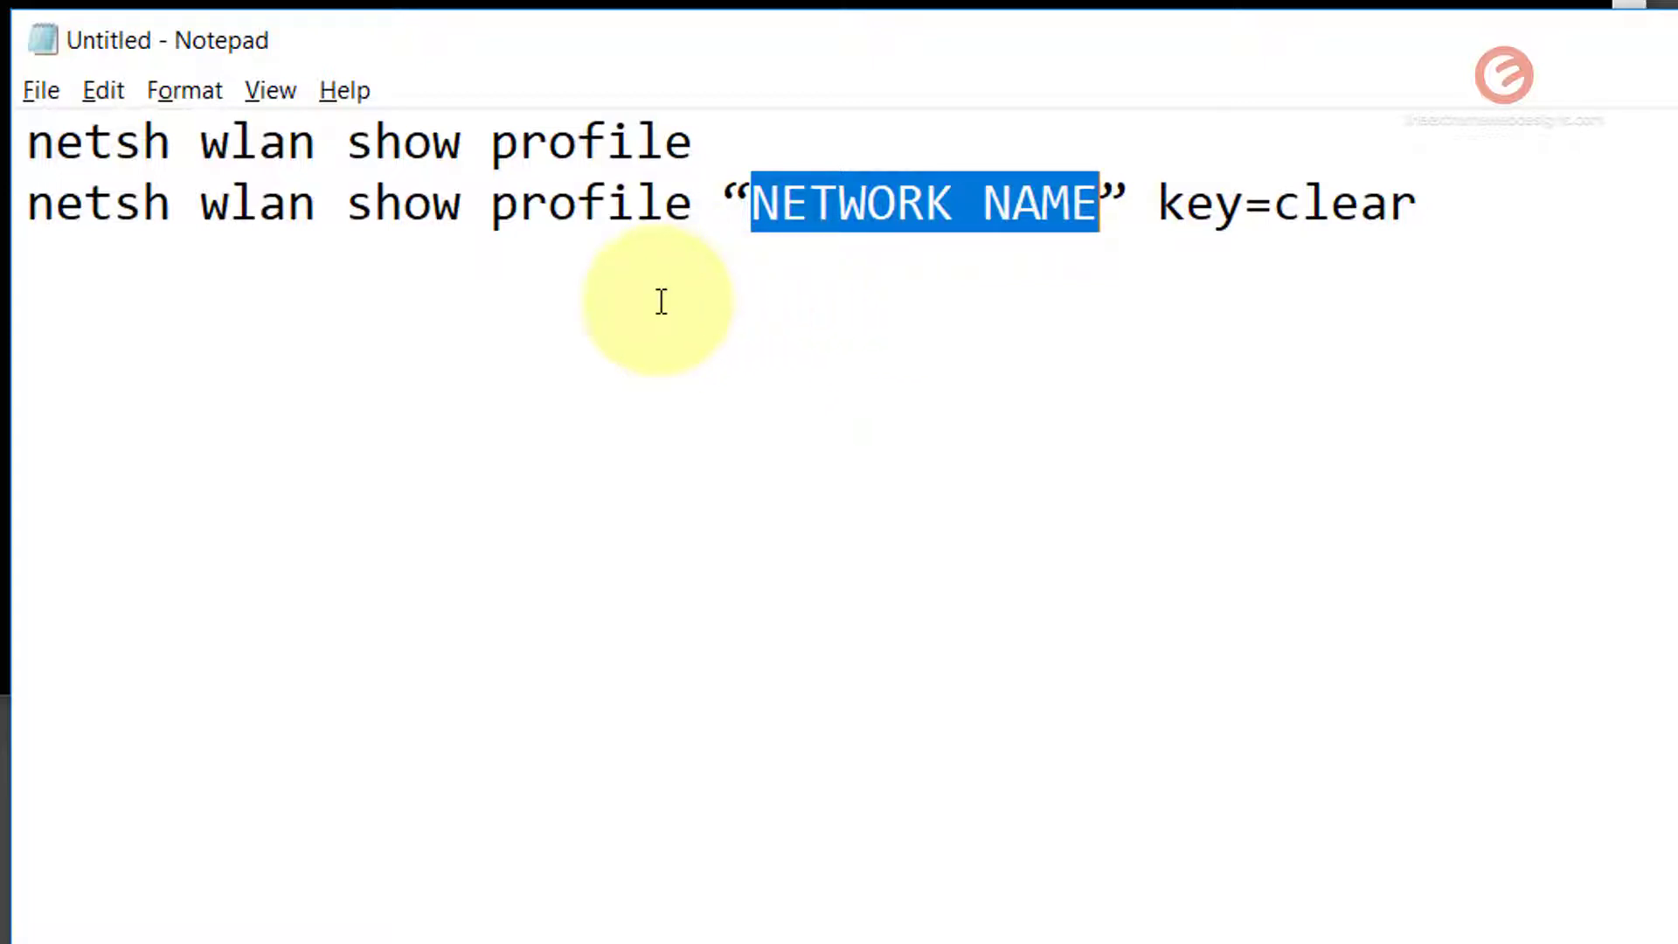
{"action": "left_click_drag", "start_coordinate": [731, 135], "coordinate": [26, 140]}
{"action": "right_click", "coordinate": [77, 145]}
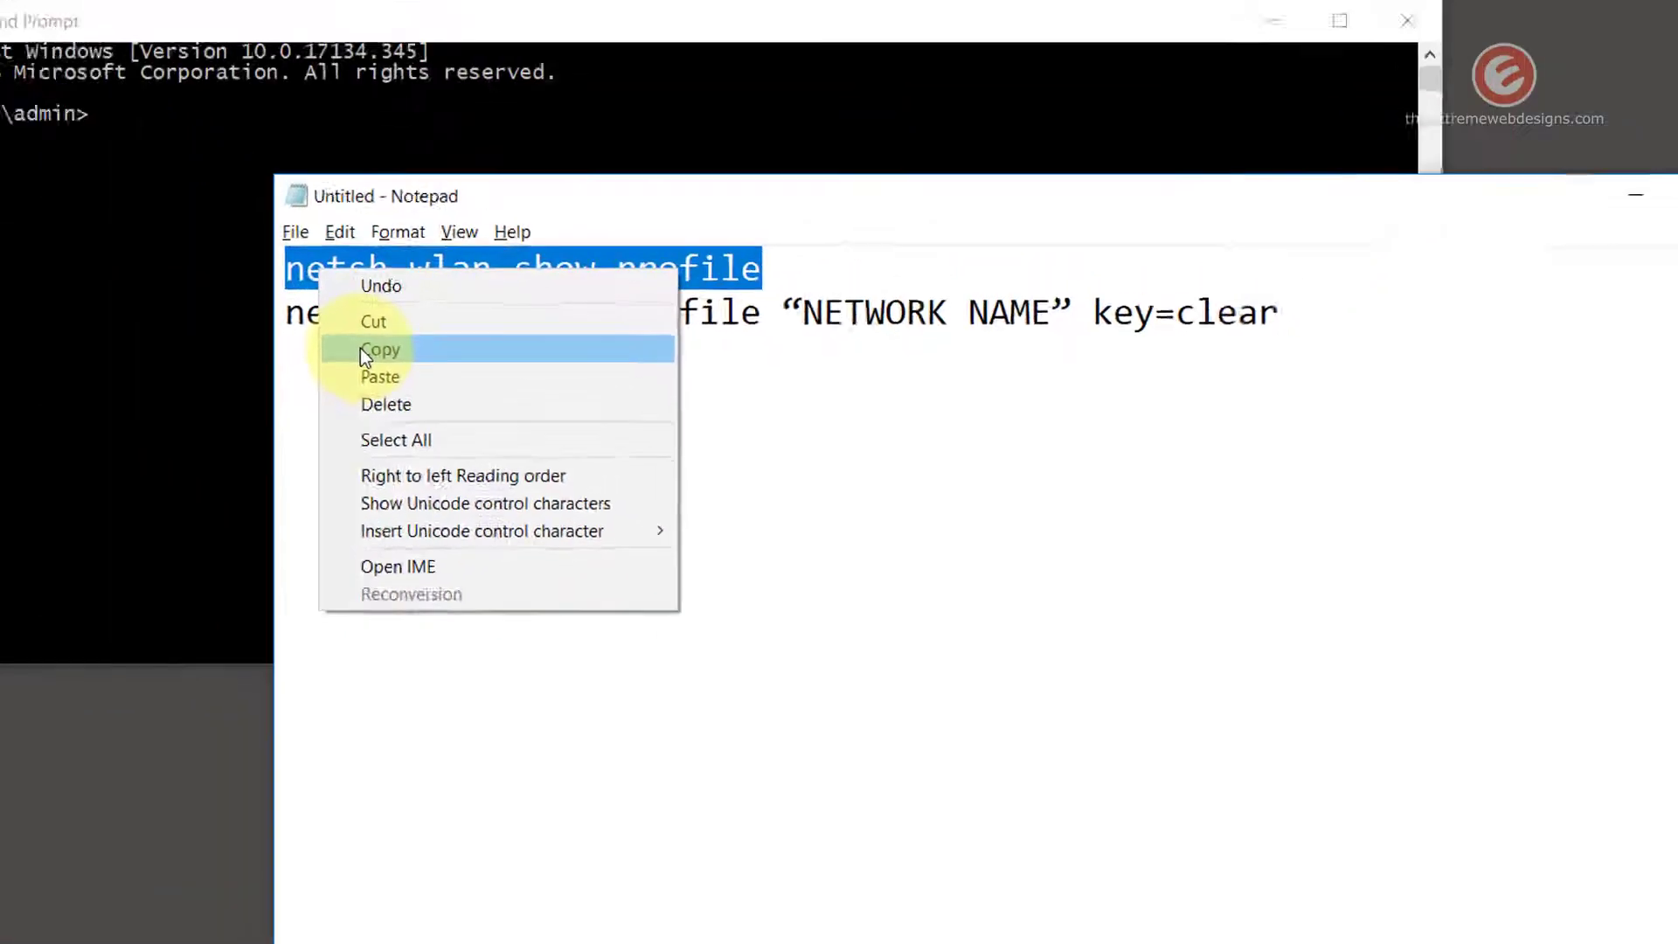
{"action": "left_click", "coordinate": [140, 254]}
{"action": "left_click", "coordinate": [445, 151]}
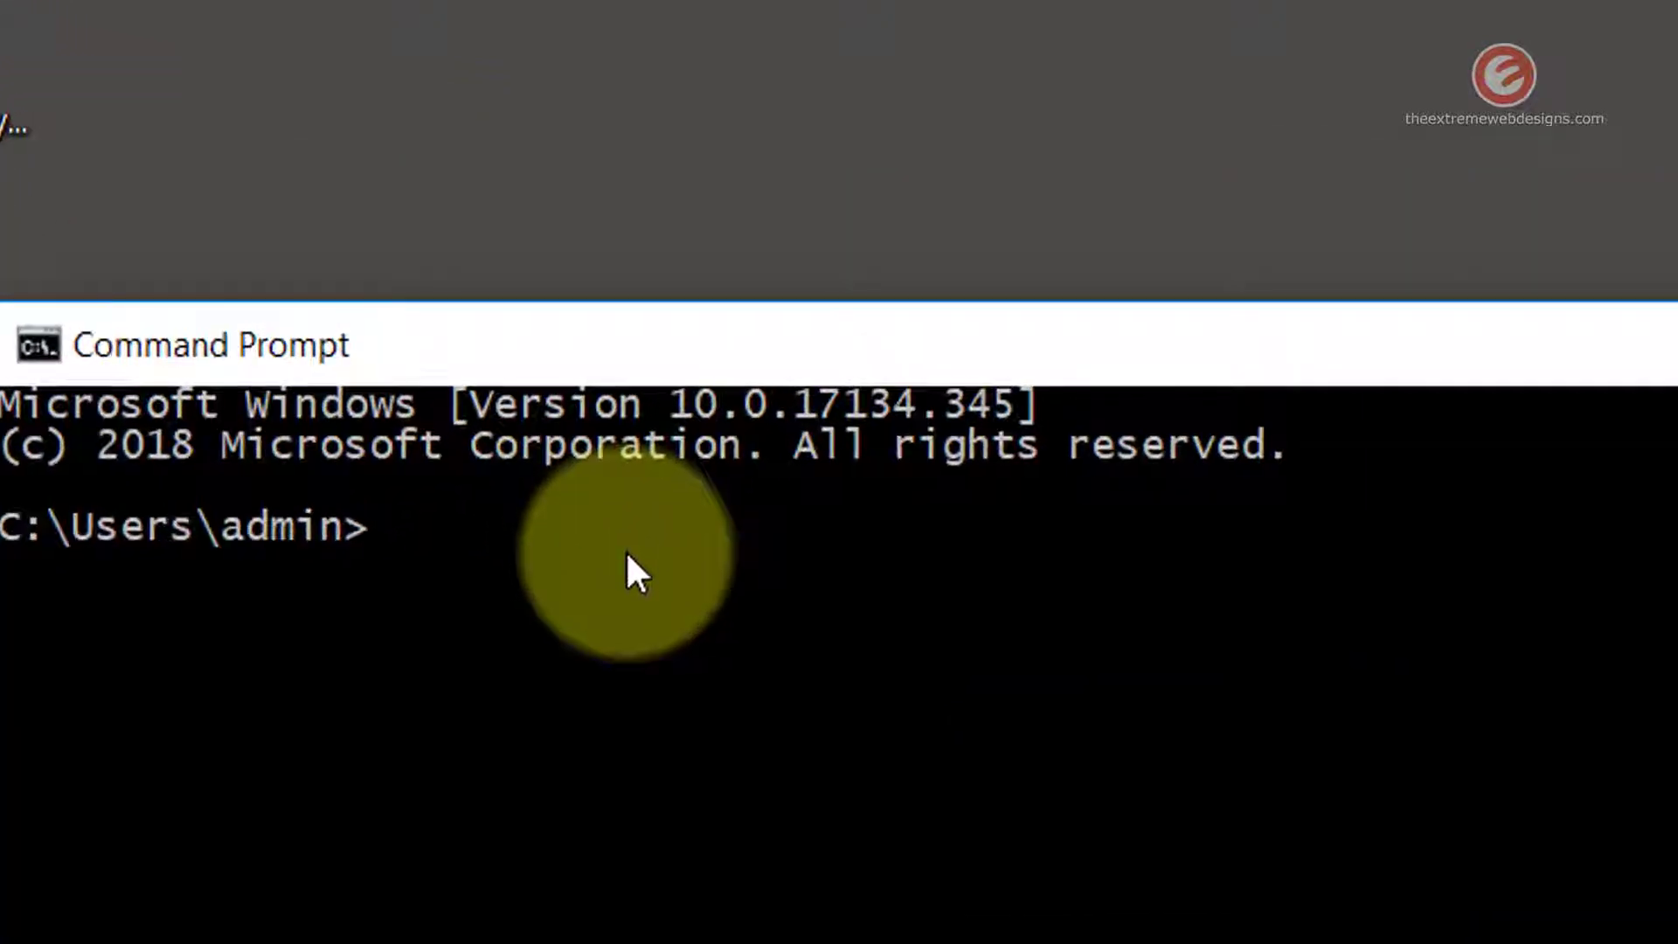
Step: Run netsh wlan show profile and copy the connected _wifi profile name from the output
{"action": "key", "text": "ctrl+v"}
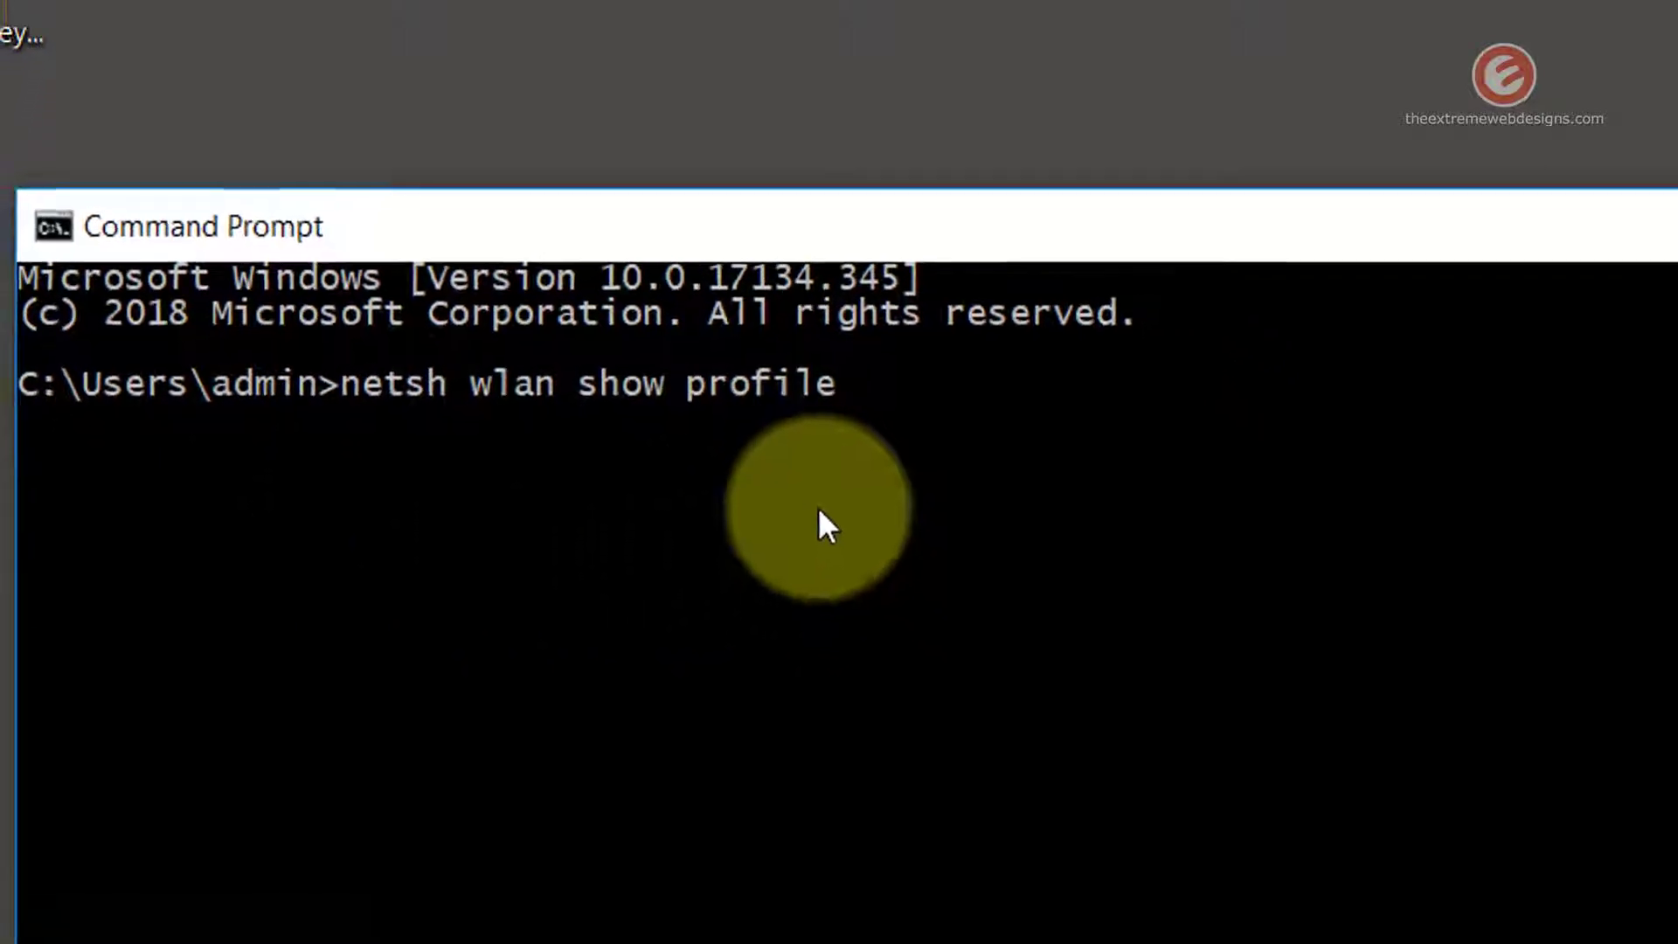
{"action": "key", "text": "Return"}
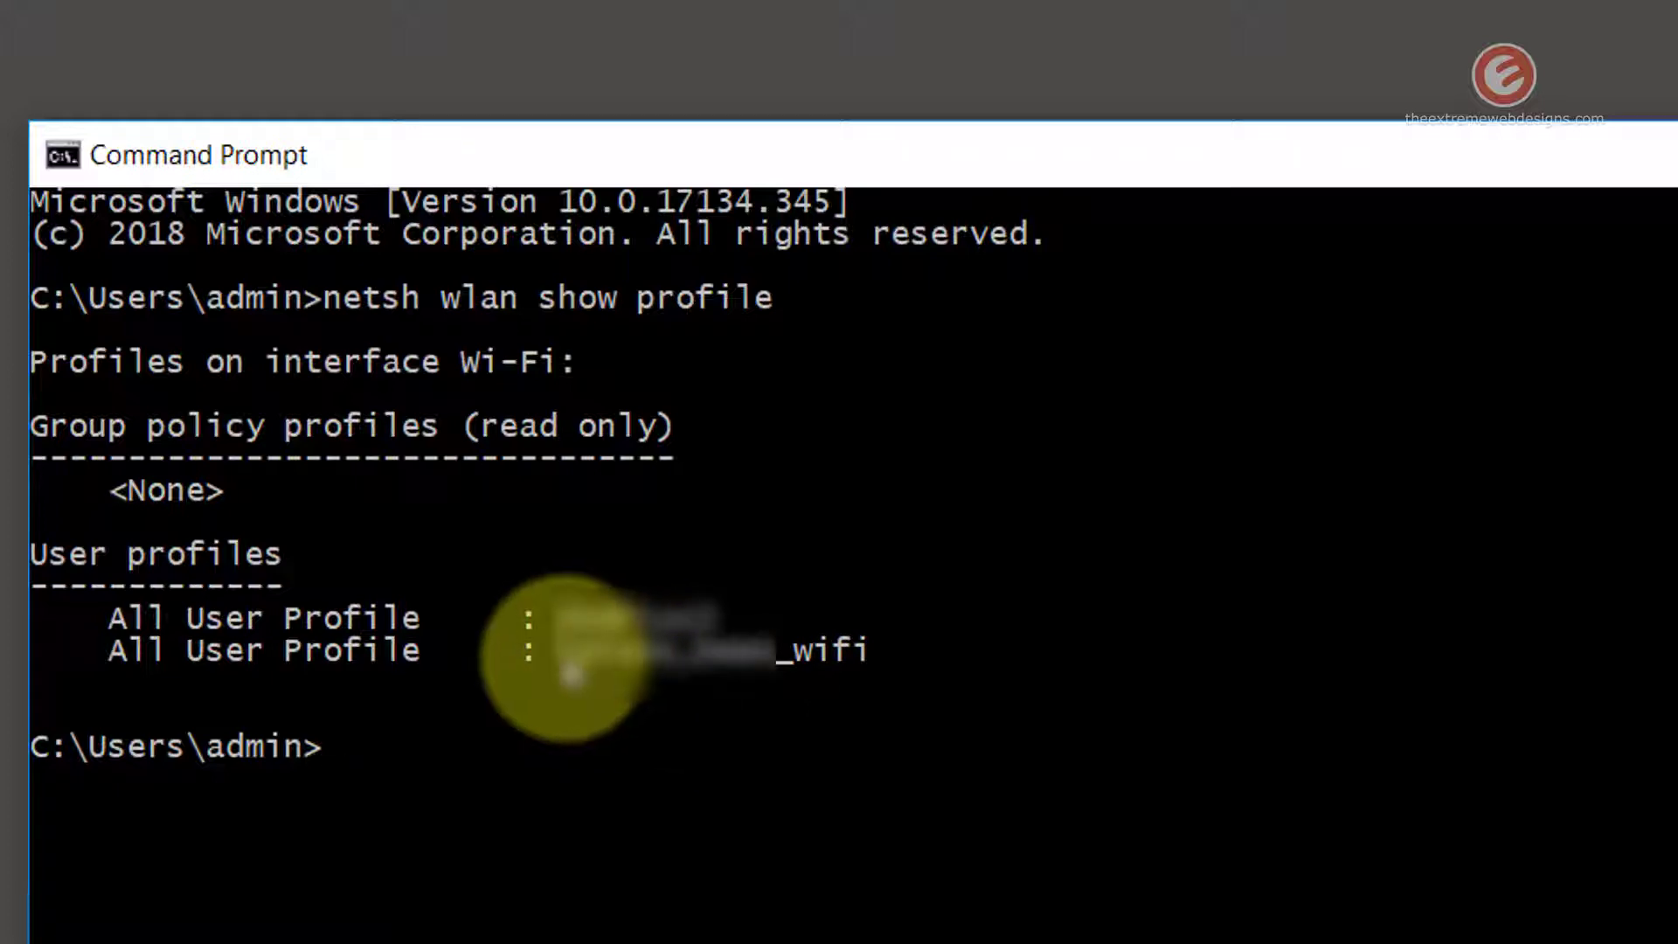
{"action": "left_click", "coordinate": [570, 660]}
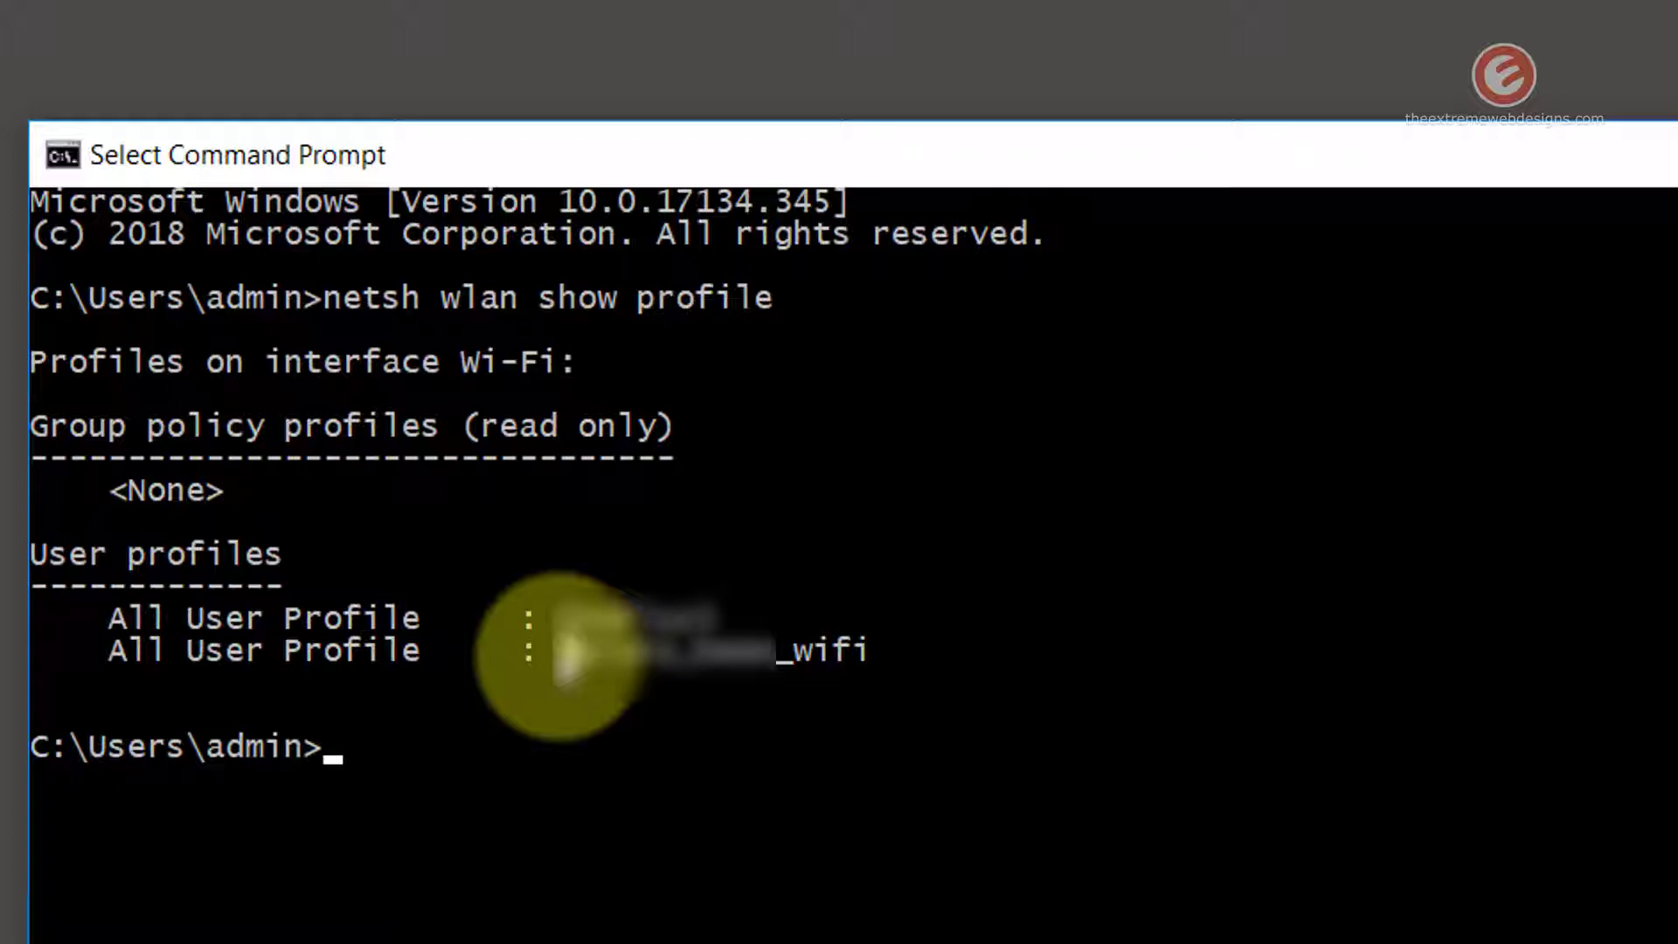
{"action": "left_click_drag", "start_coordinate": [559, 654], "coordinate": [884, 664]}
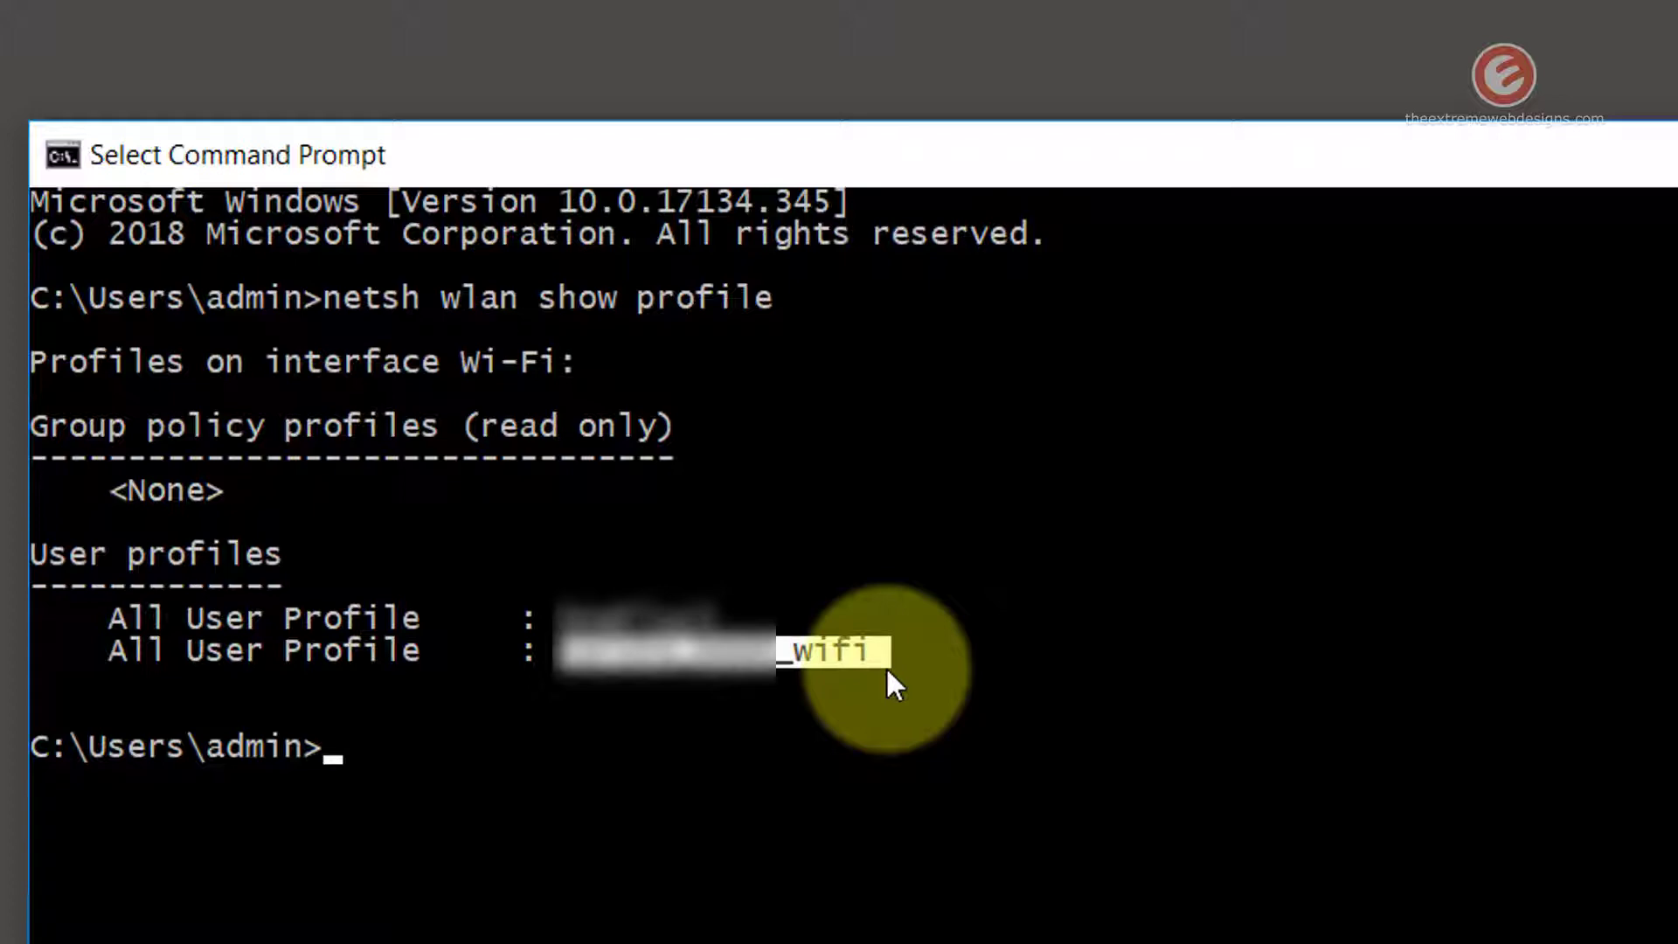
{"action": "right_click", "coordinate": [953, 166]}
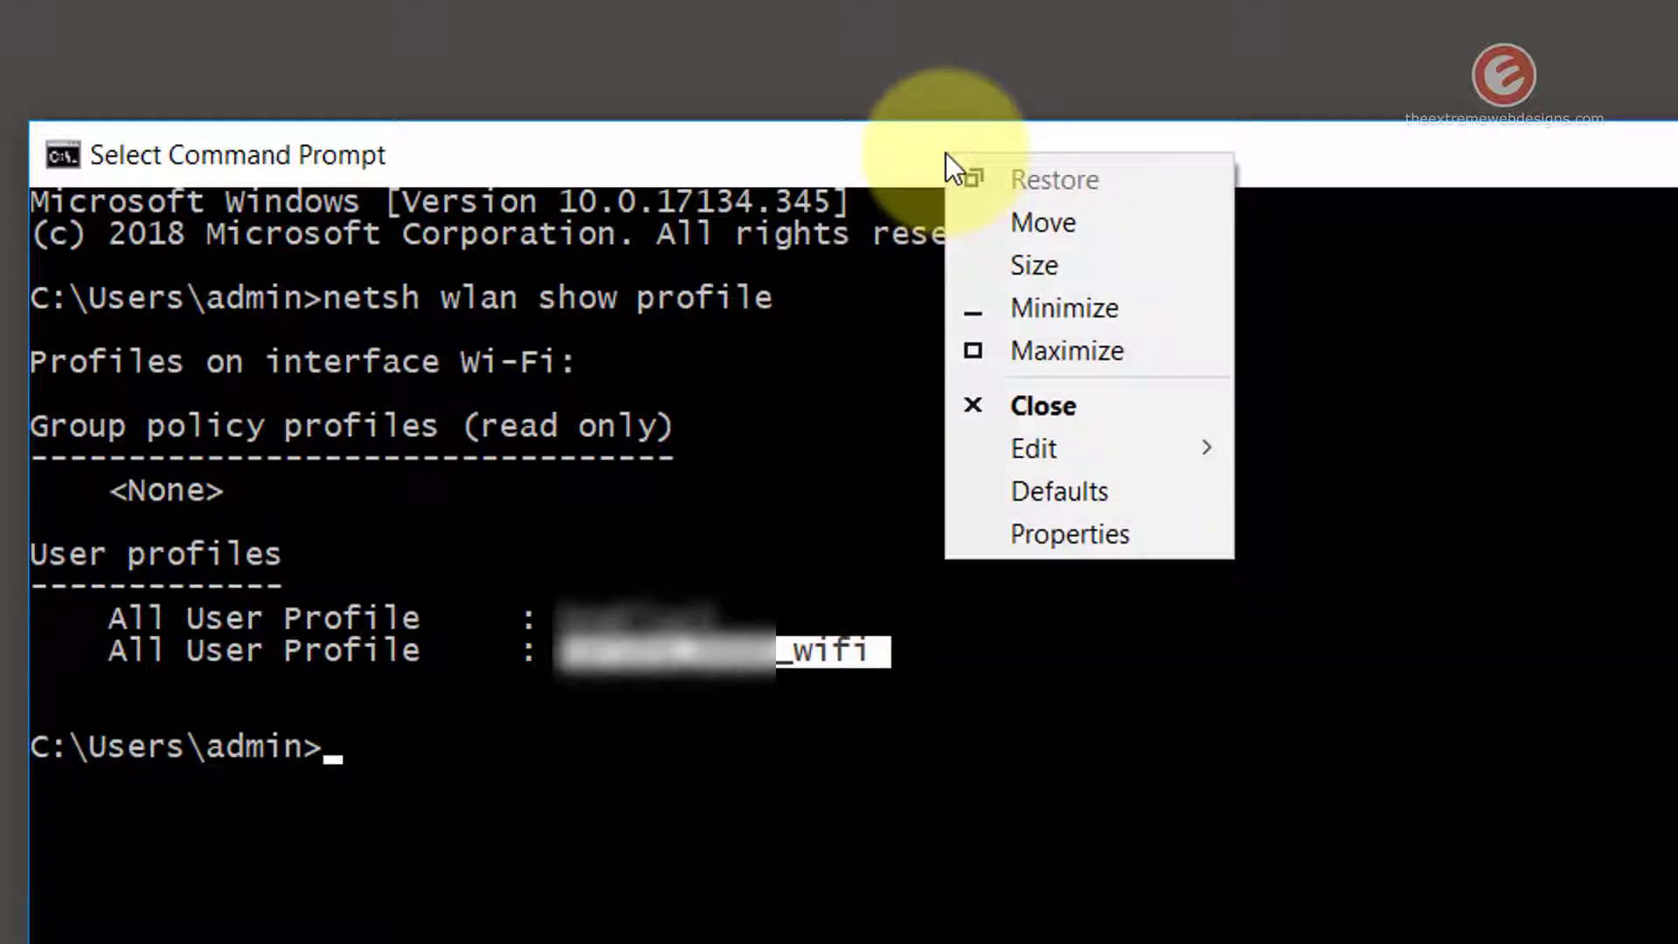
{"action": "mouse_move", "coordinate": [1078, 448]}
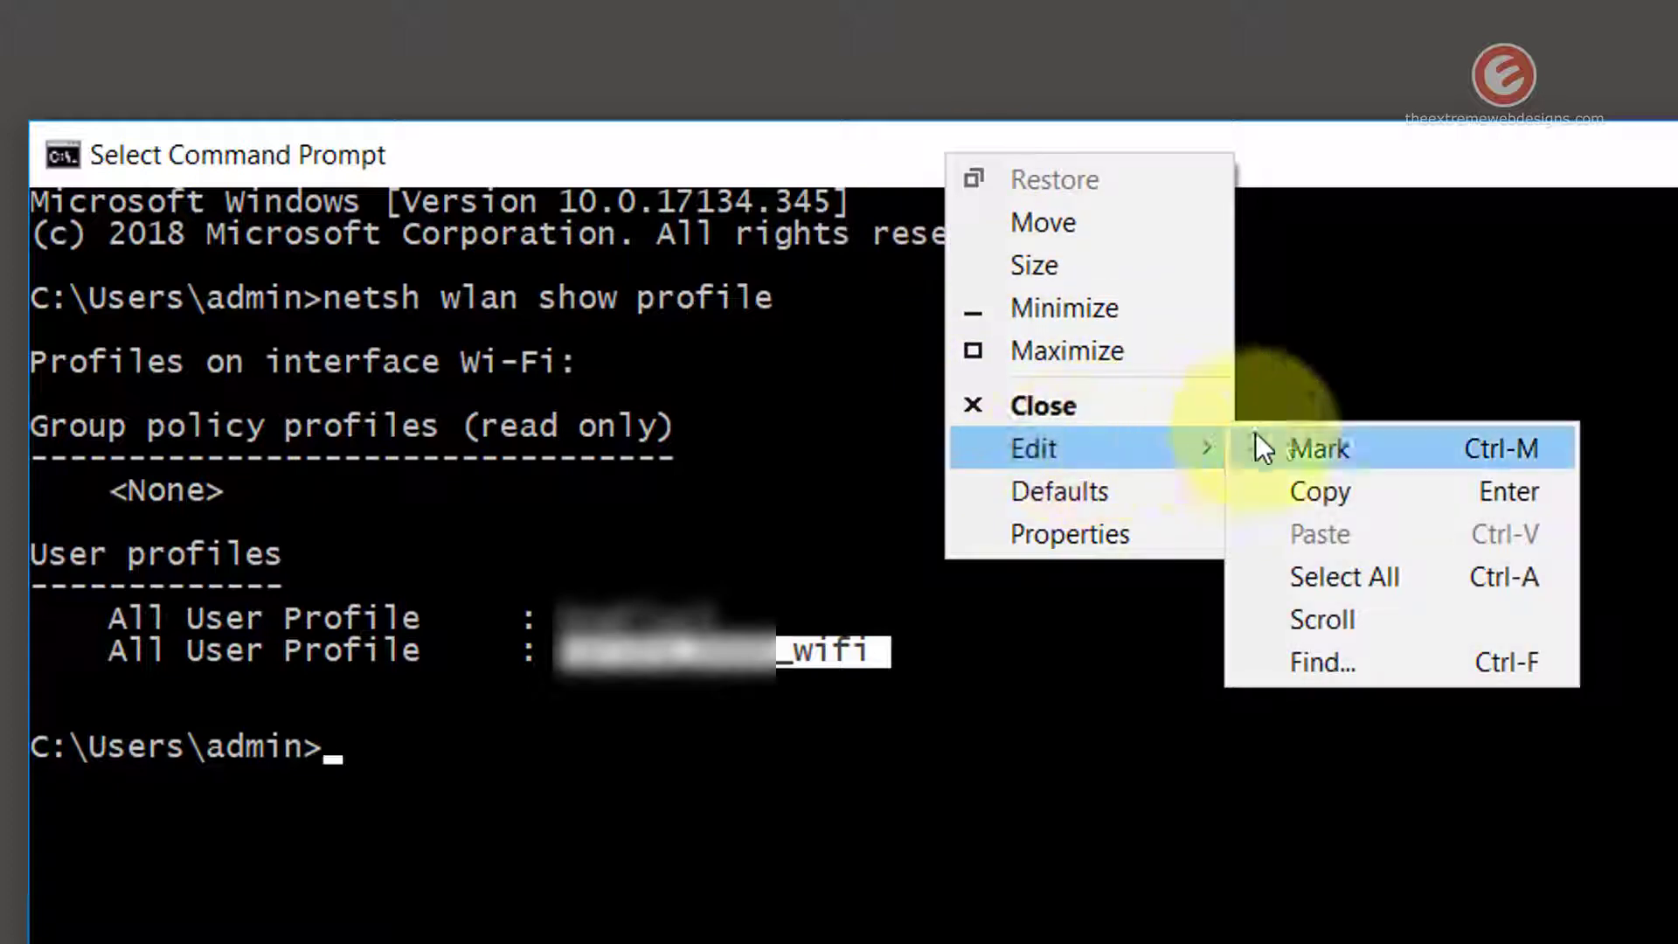
{"action": "left_click", "coordinate": [1338, 494]}
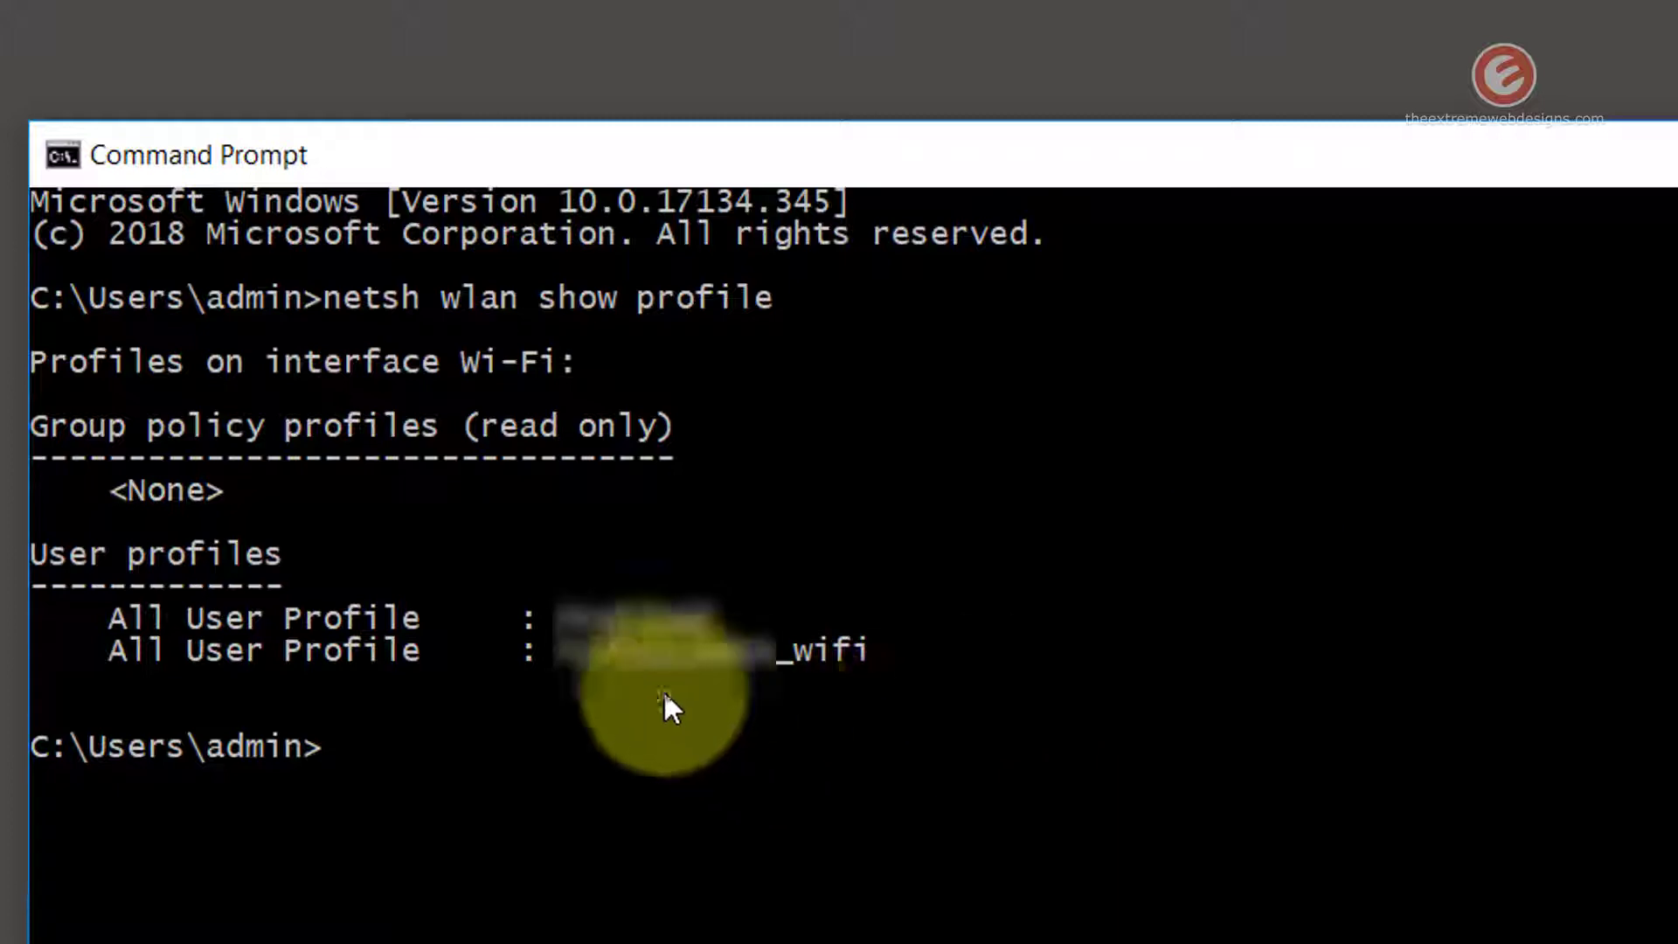
{"action": "key", "text": "alt+Tab"}
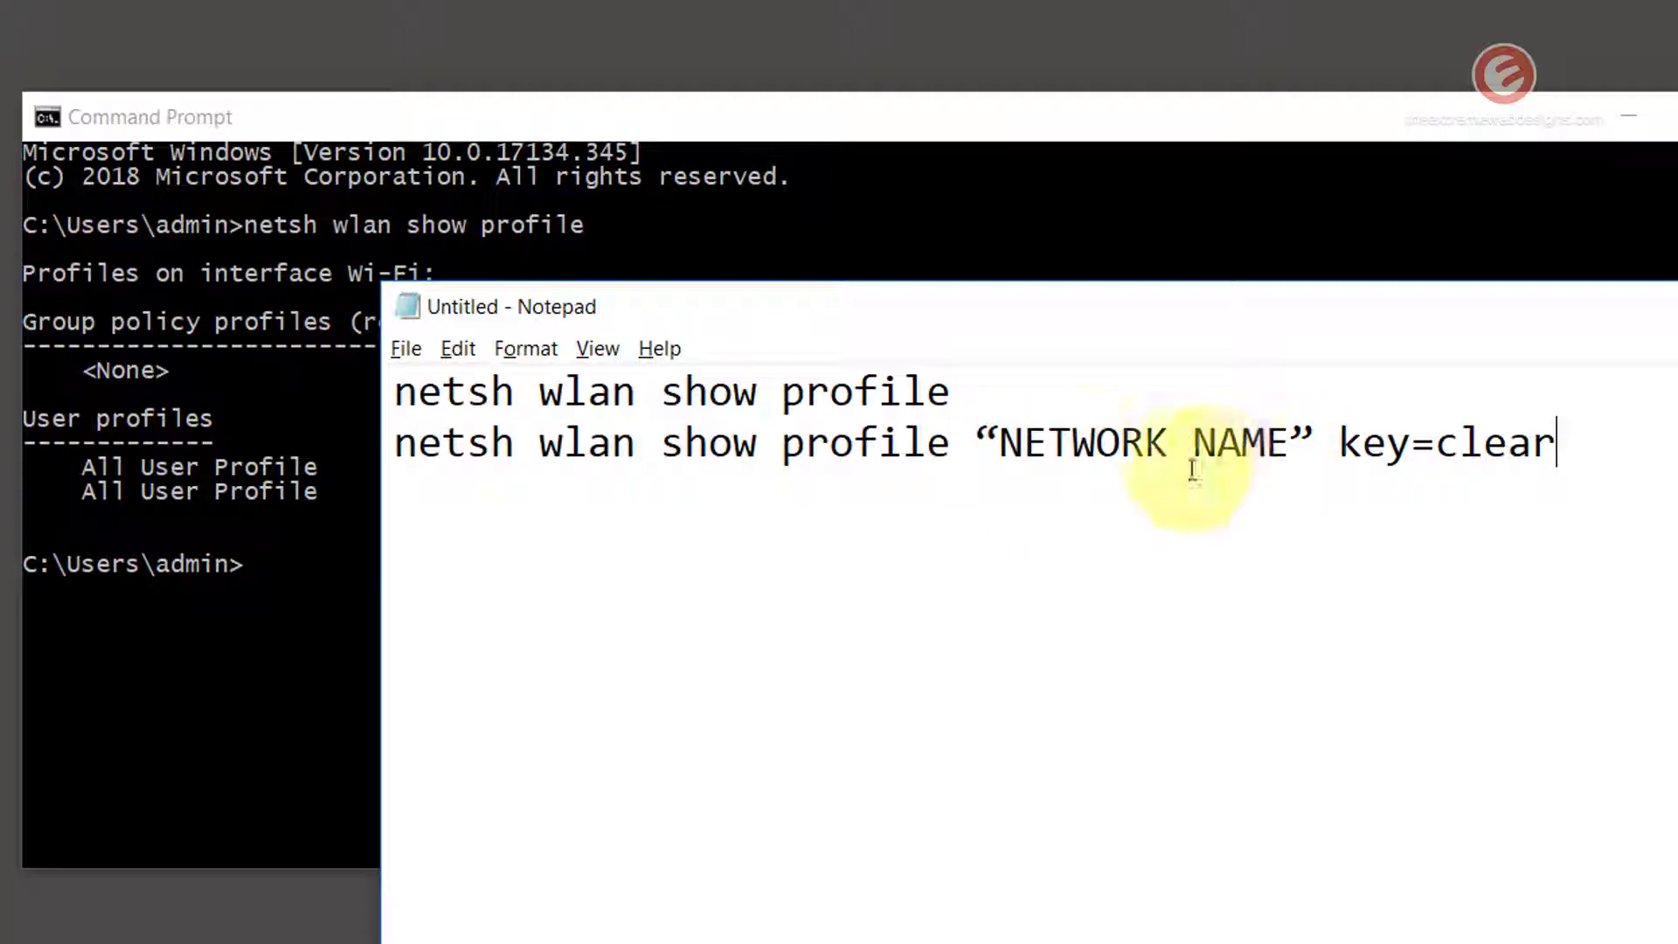
Step: Replace the NETWORK NAME placeholder in the key=clear command with the pasted profile name
{"action": "left_click_drag", "start_coordinate": [997, 450], "coordinate": [1297, 441]}
{"action": "key", "text": "Delete"}
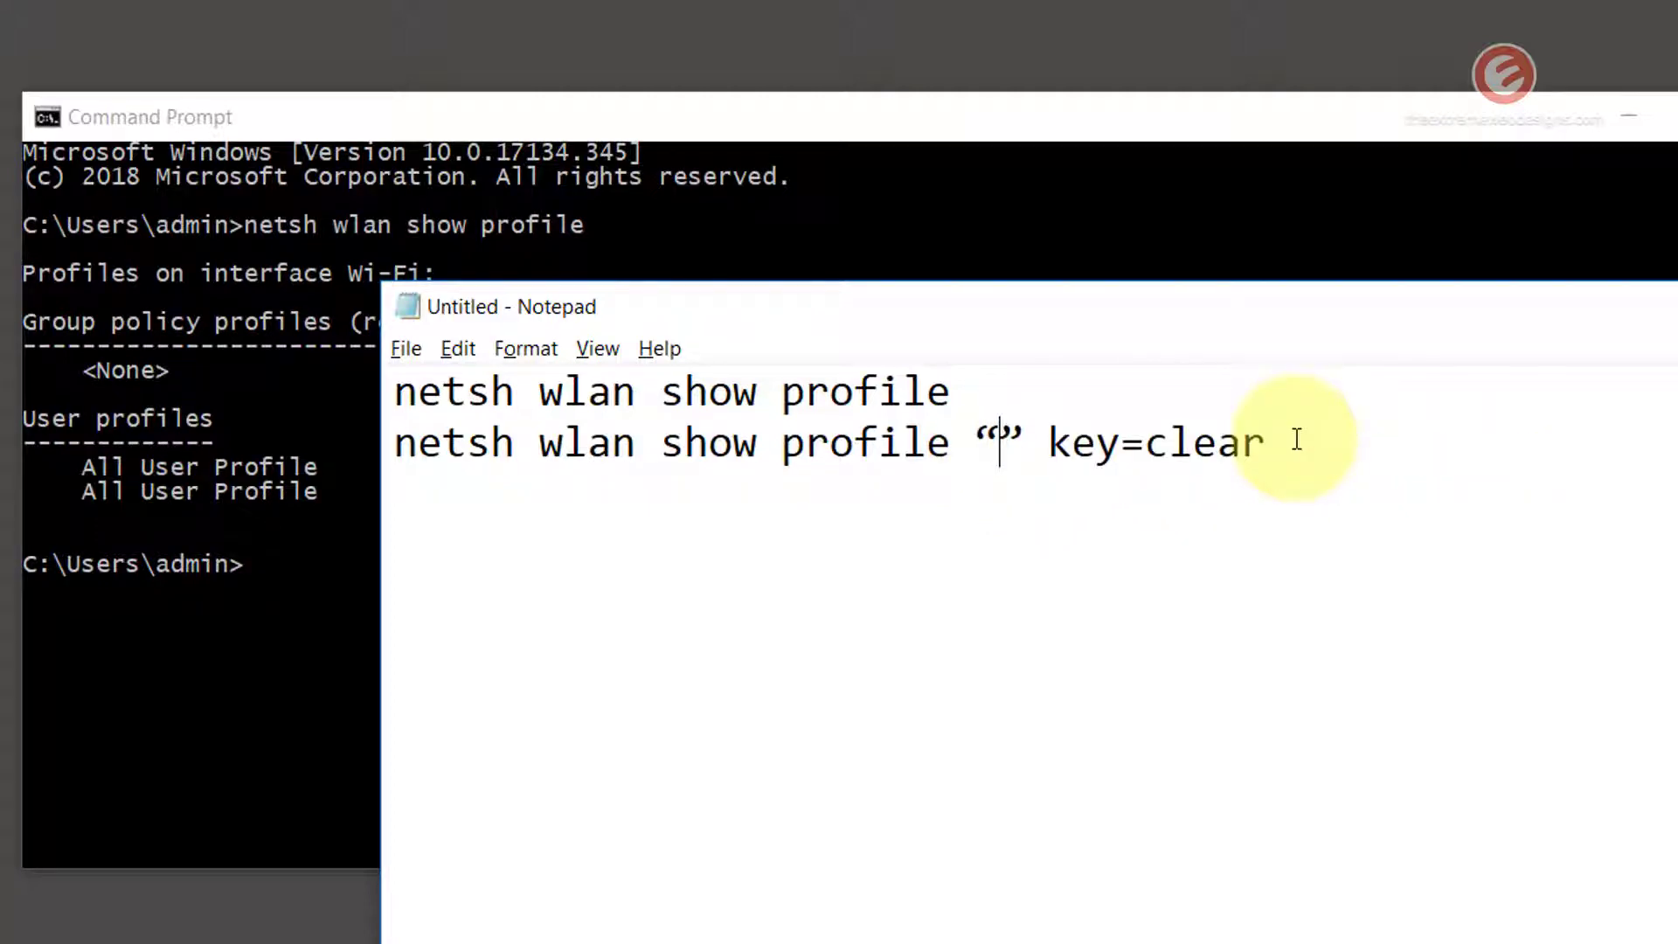
{"action": "right_click", "coordinate": [1007, 438]}
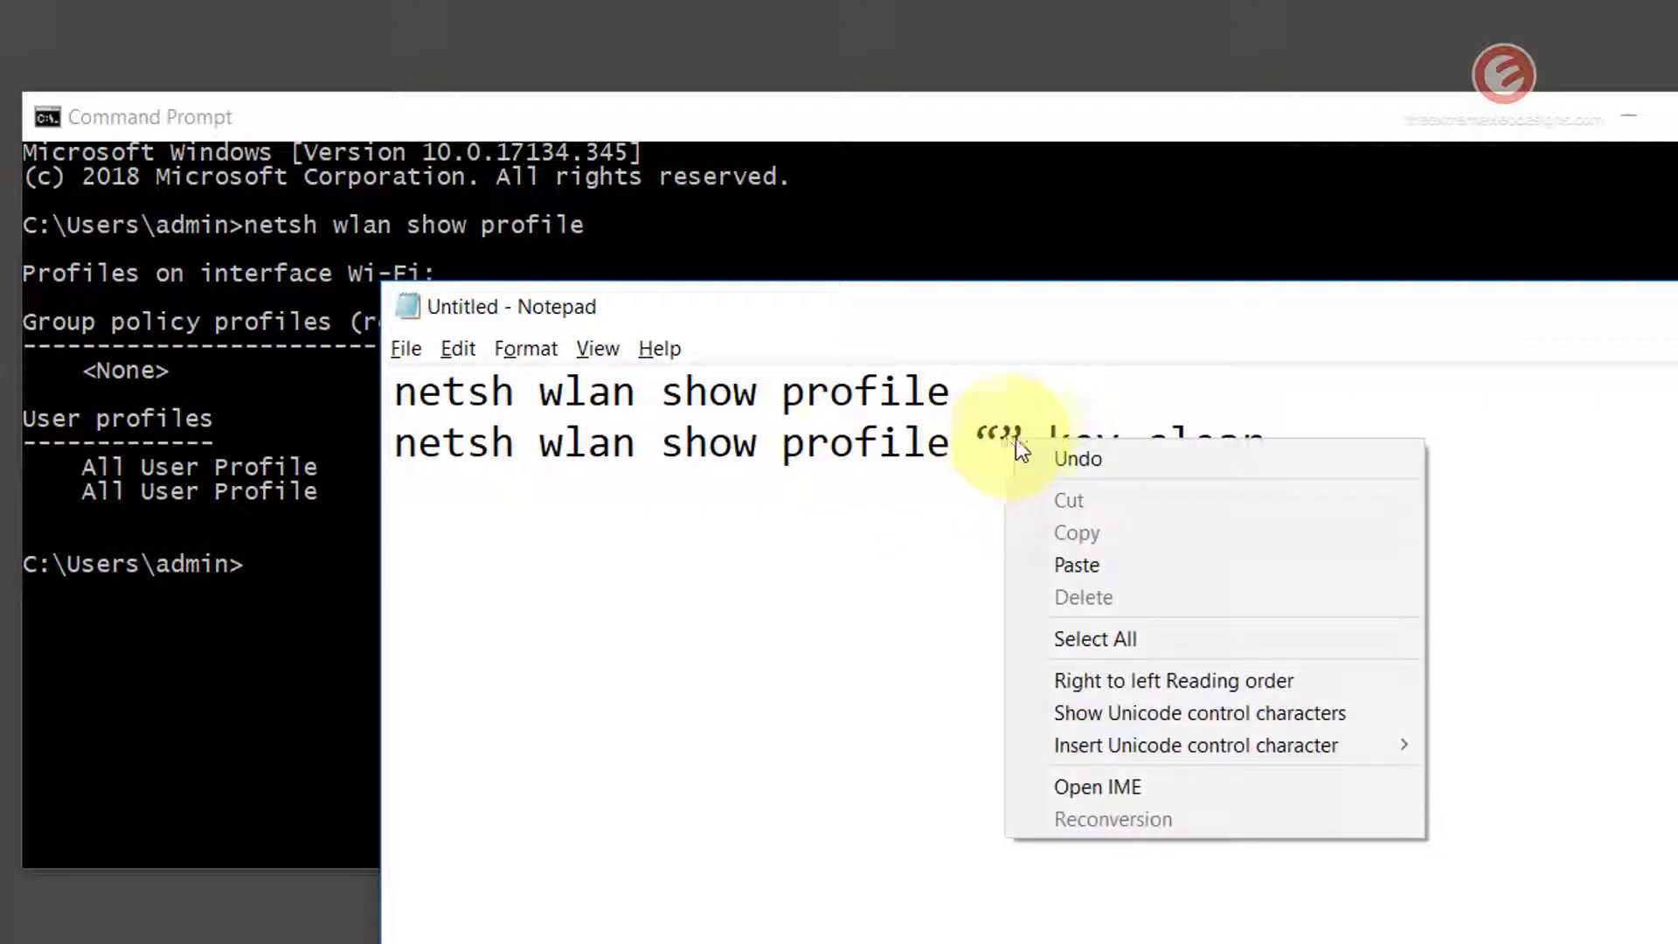
{"action": "left_click", "coordinate": [1078, 564]}
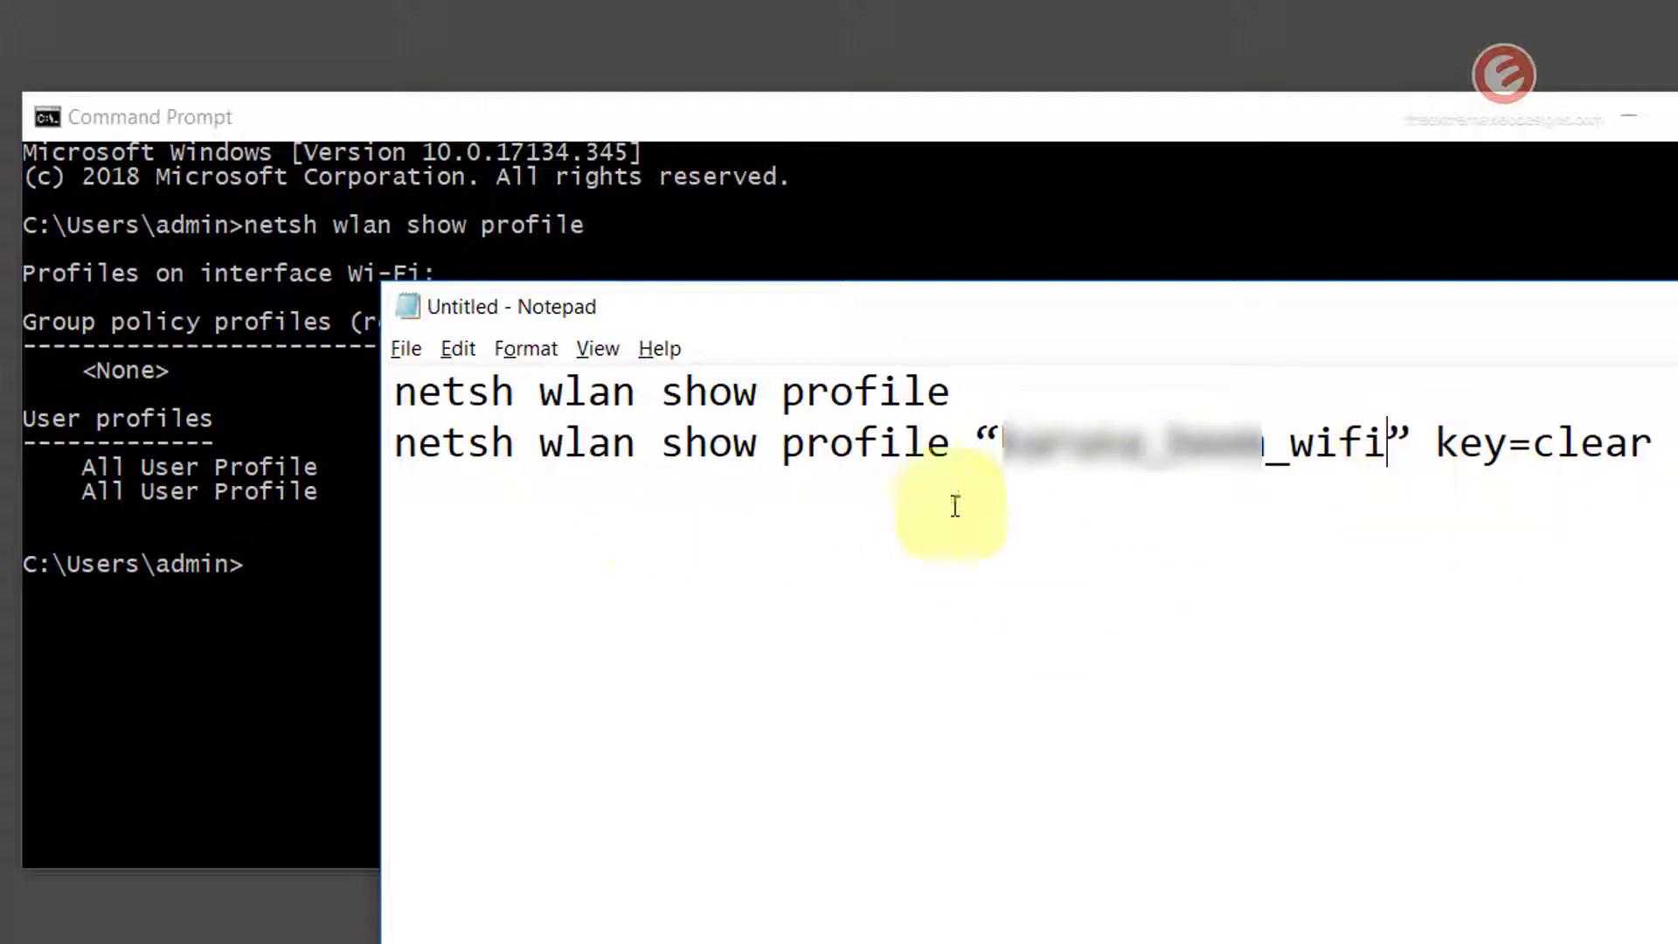
Step: Copy the completed key=clear command line and return to Command Prompt
{"action": "left_click_drag", "start_coordinate": [1652, 442], "coordinate": [398, 446]}
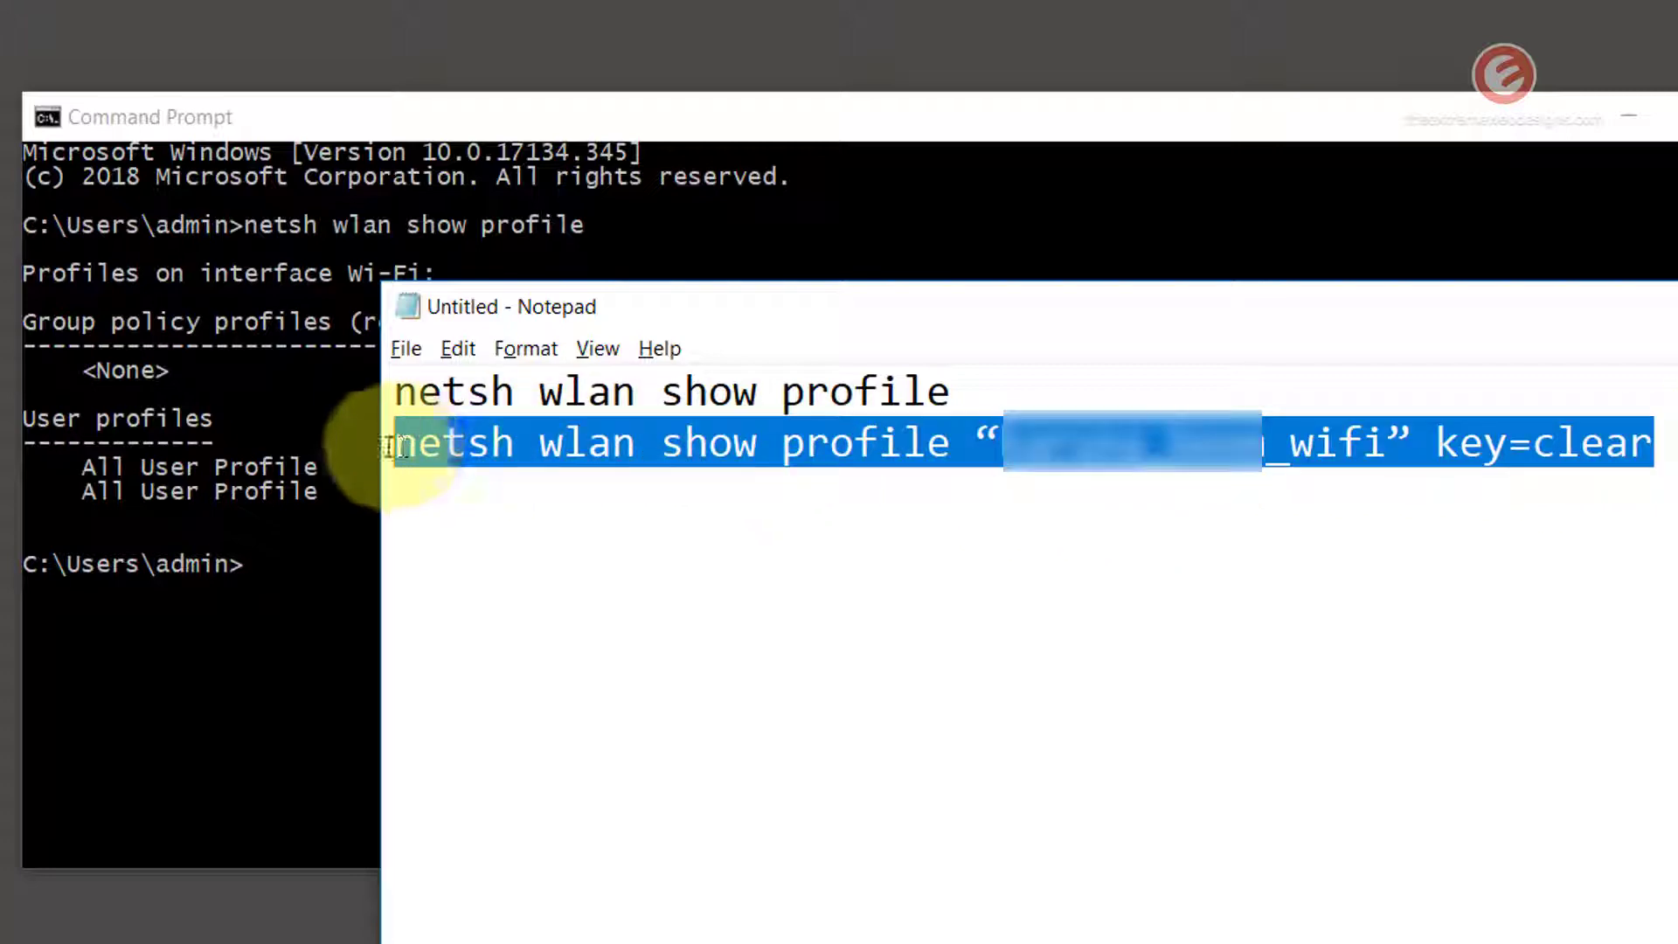
{"action": "right_click", "coordinate": [440, 453]}
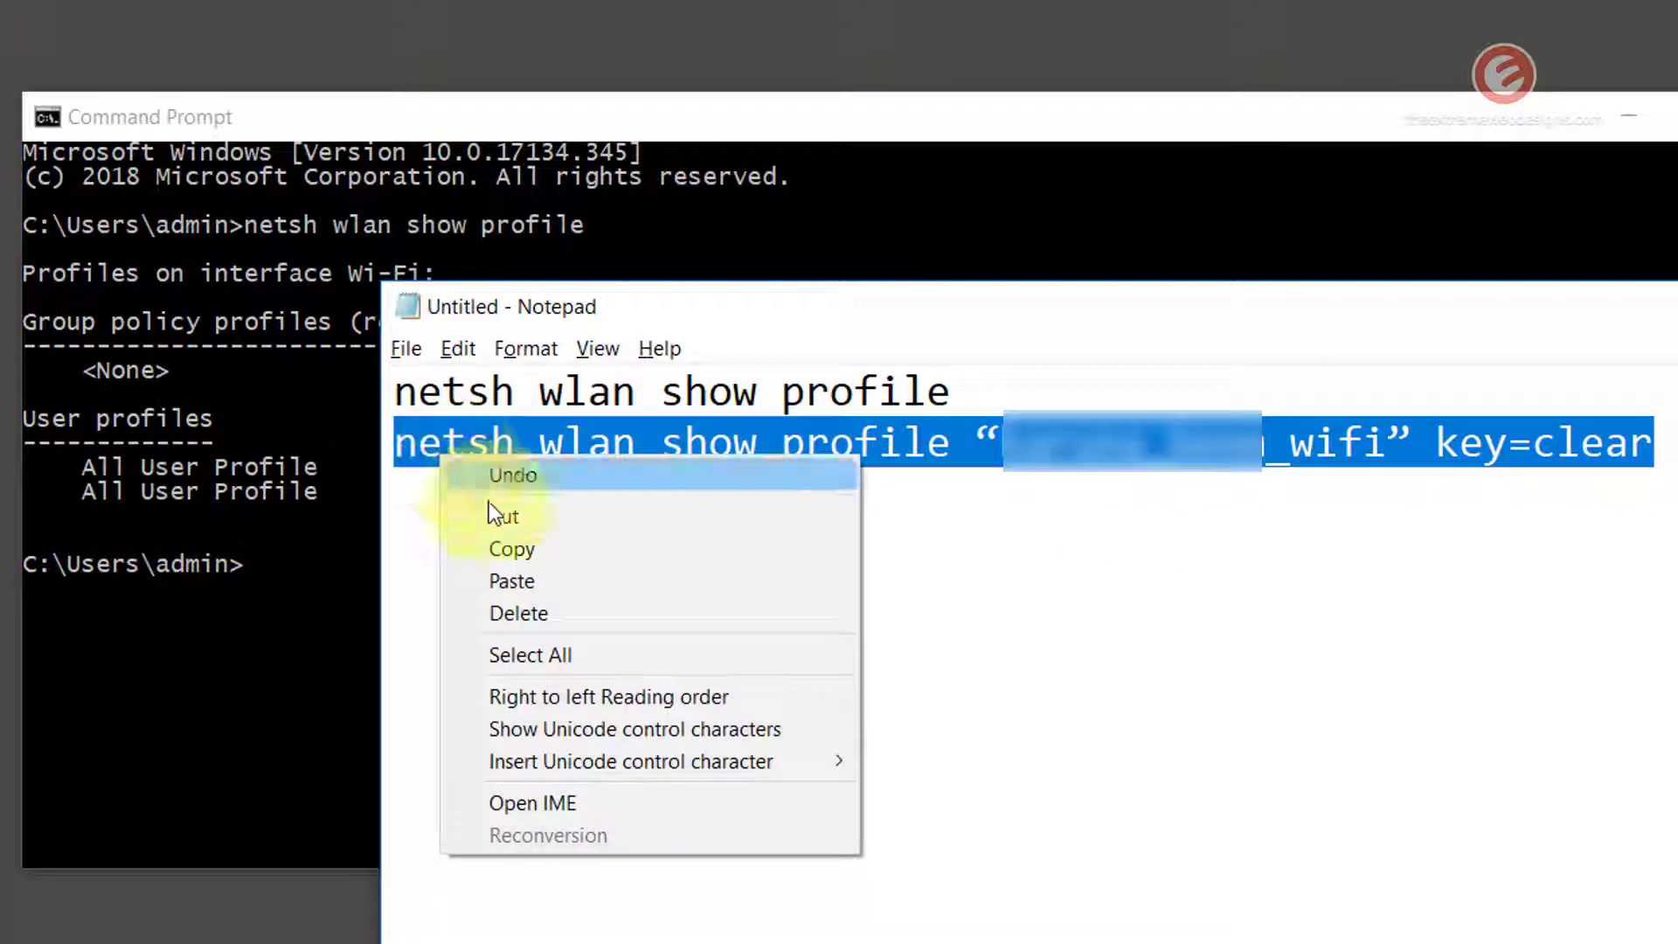
{"action": "left_click", "coordinate": [538, 558]}
{"action": "left_click", "coordinate": [939, 122]}
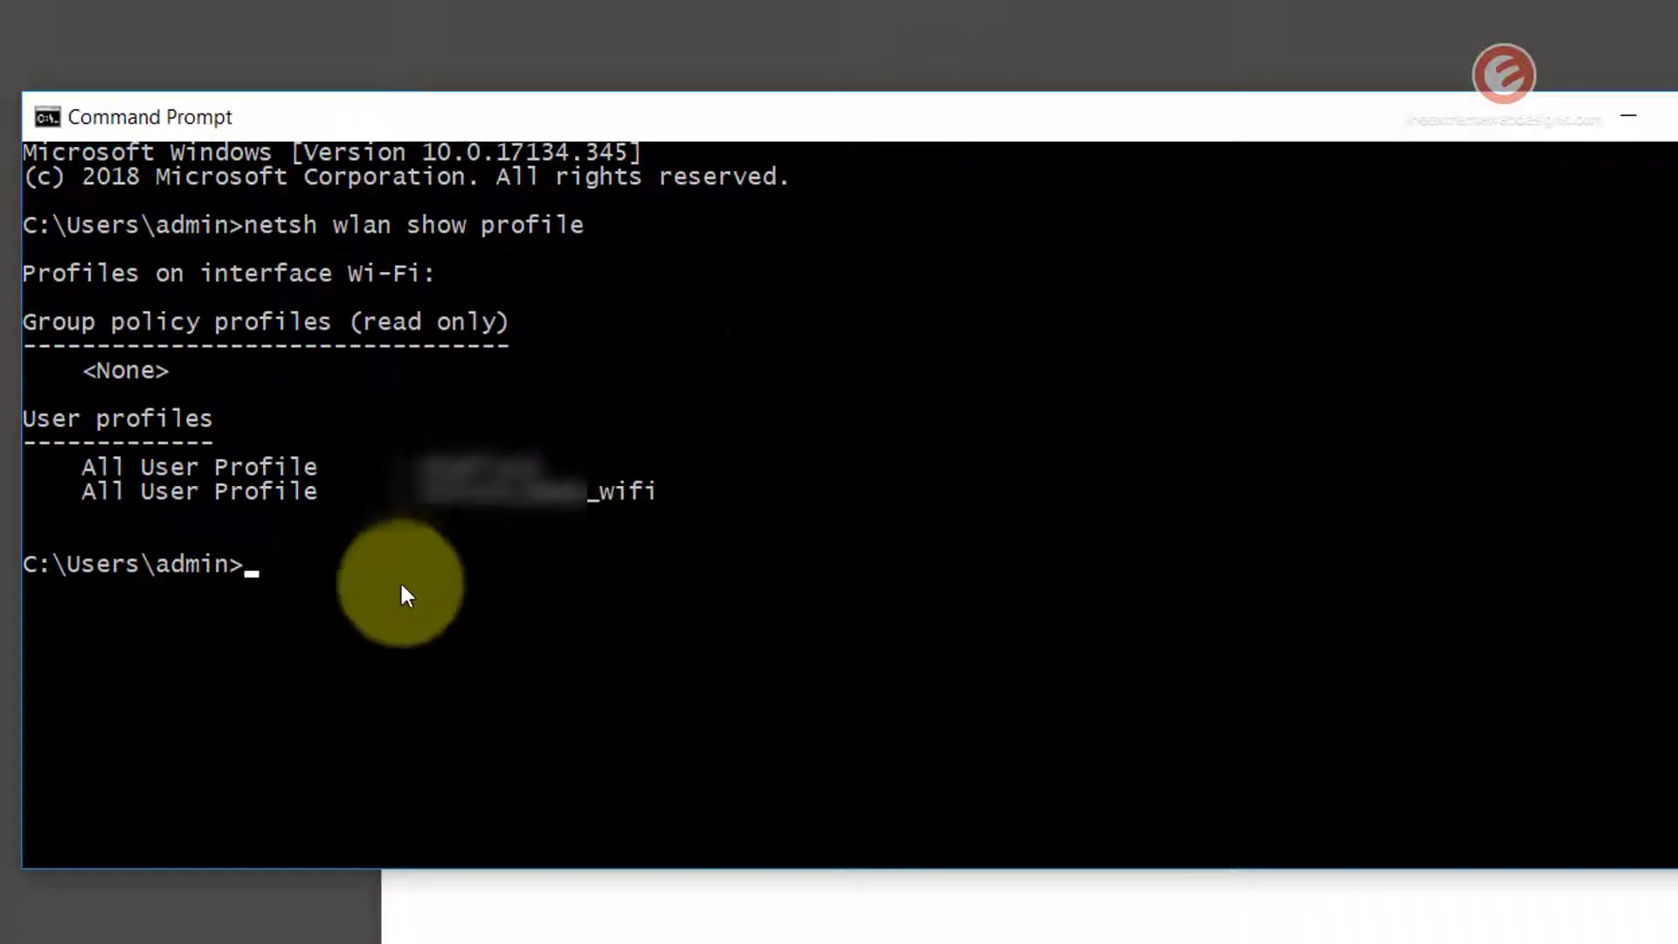
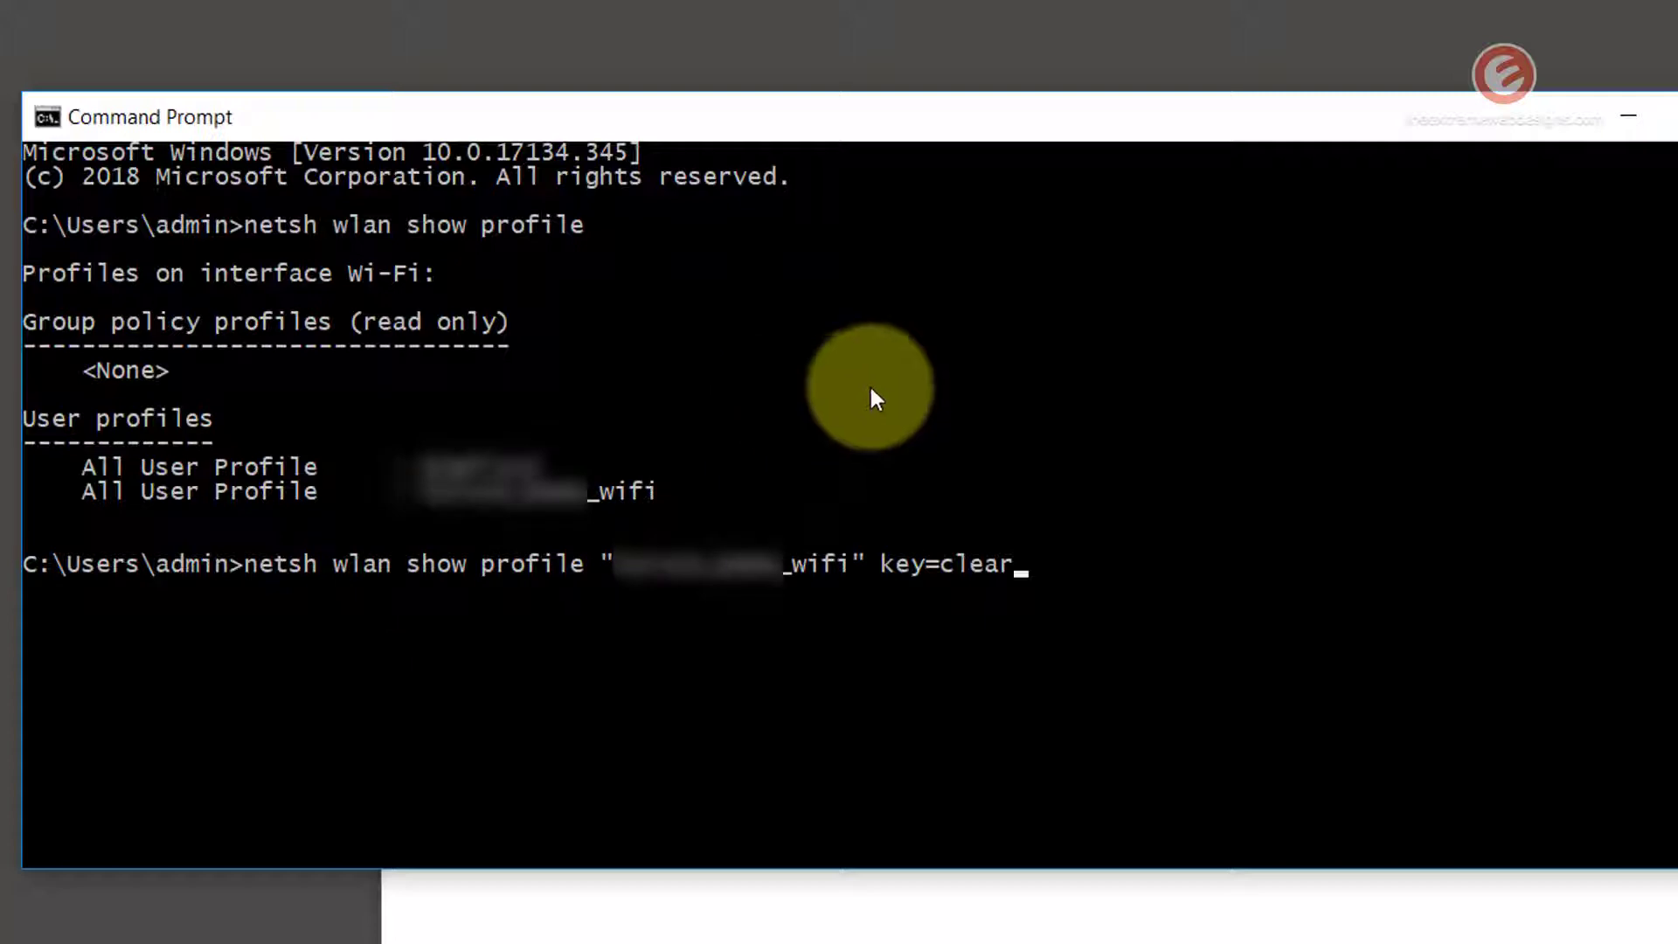
Step: Run netsh wlan show profile with key=clear to reveal the saved Wi-Fi key content
{"action": "key", "text": "Return"}
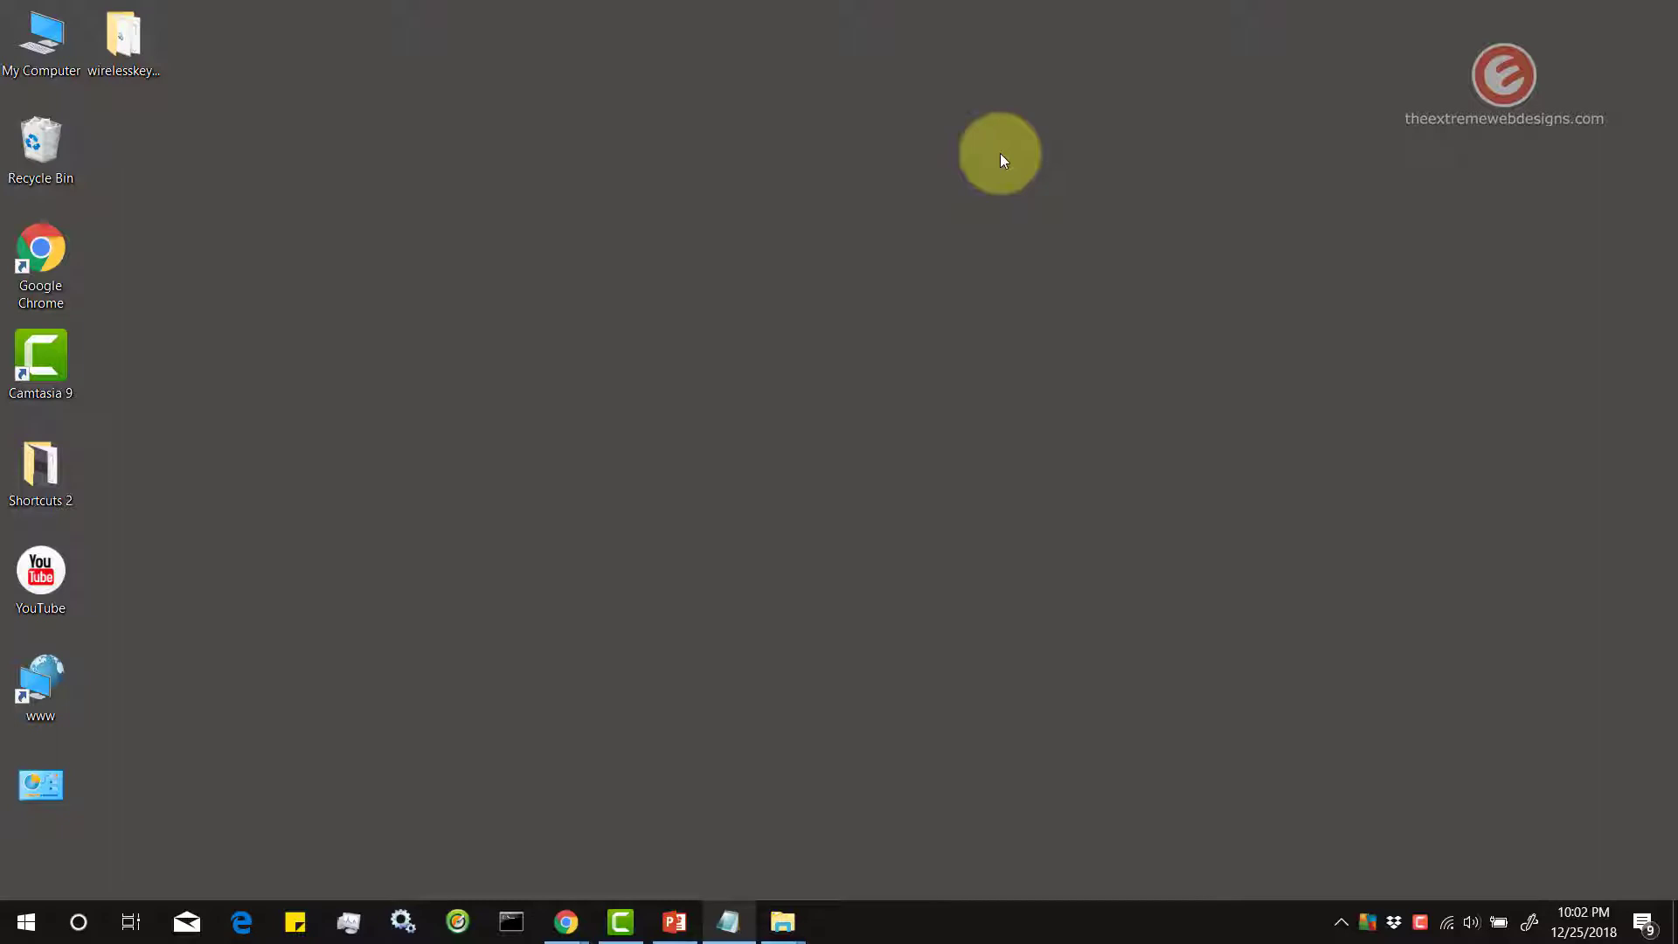
Step: Copy the NirSoft wireless_key.html URL from Notepad and load it in Chrome
{"action": "left_click", "coordinate": [734, 911]}
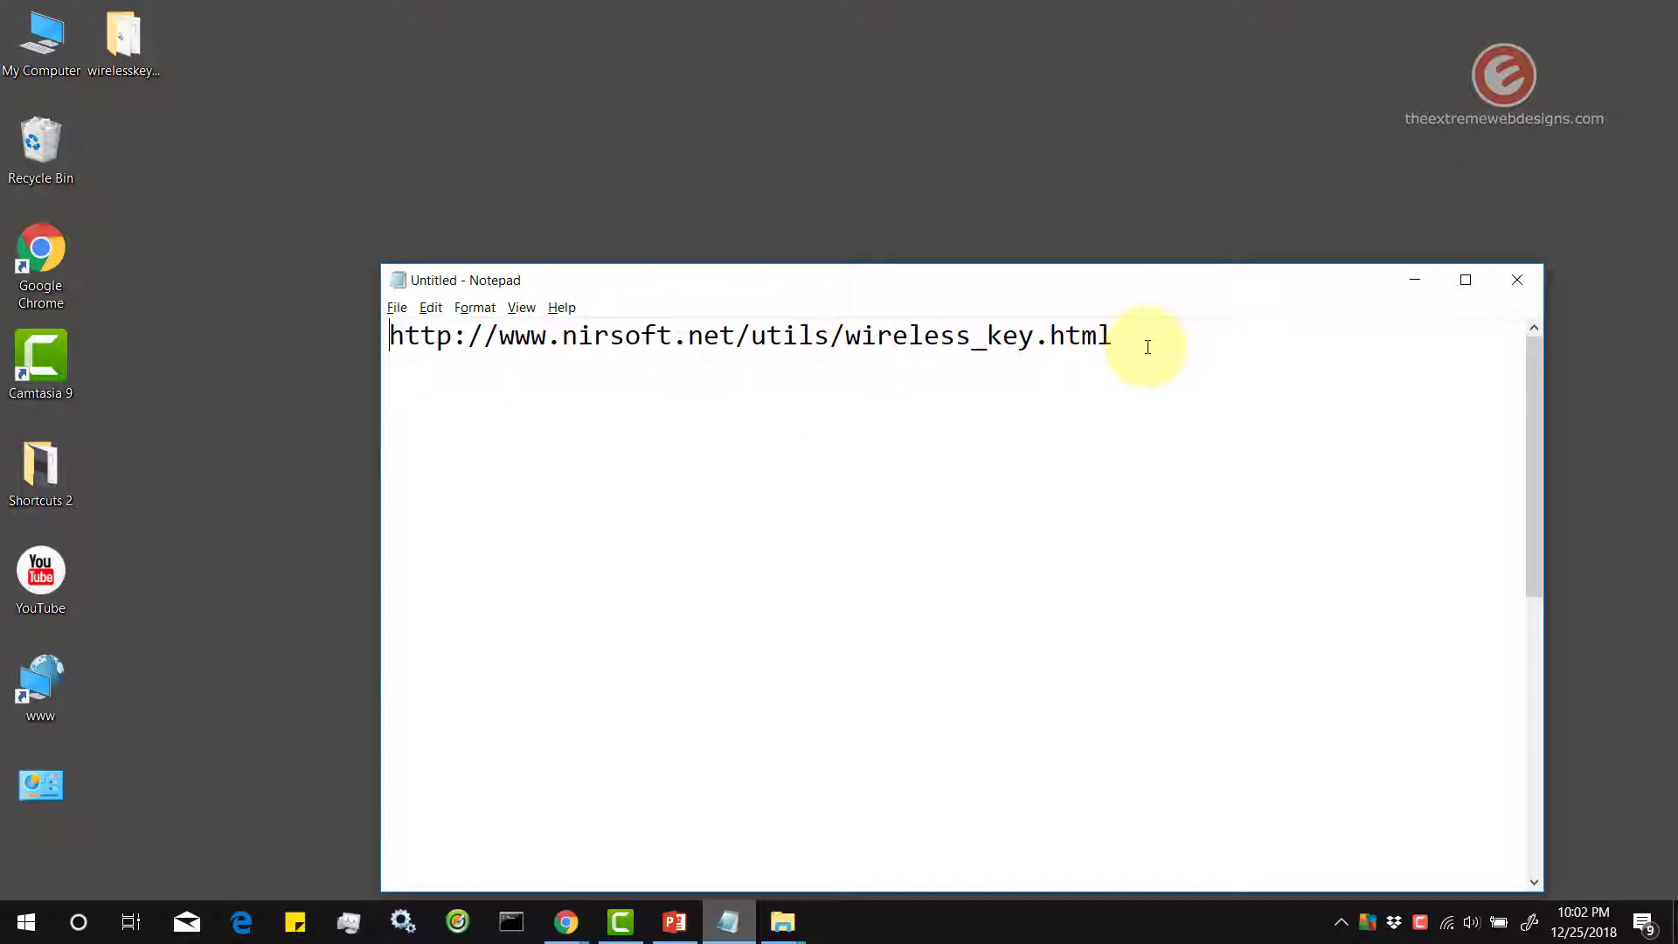
{"action": "key", "text": "ctrl+a"}
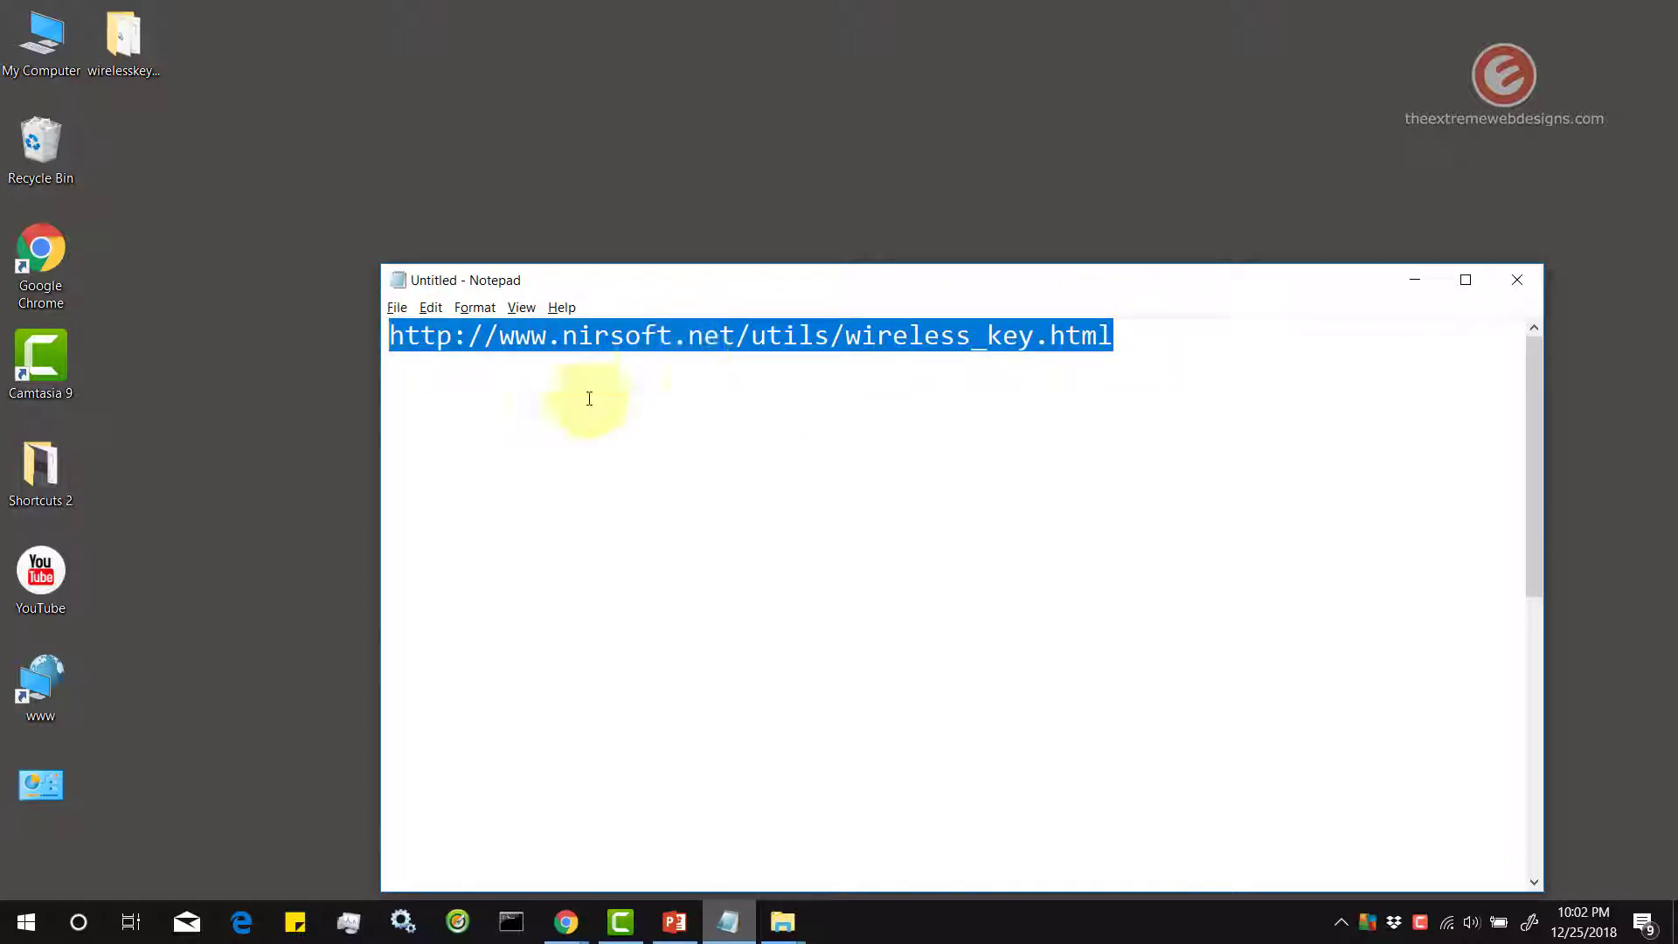
{"action": "right_click", "coordinate": [597, 341]}
{"action": "left_click", "coordinate": [652, 401]}
{"action": "key", "text": "alt+Tab"}
{"action": "key", "text": "ctrl+v"}
{"action": "key", "text": "Return"}
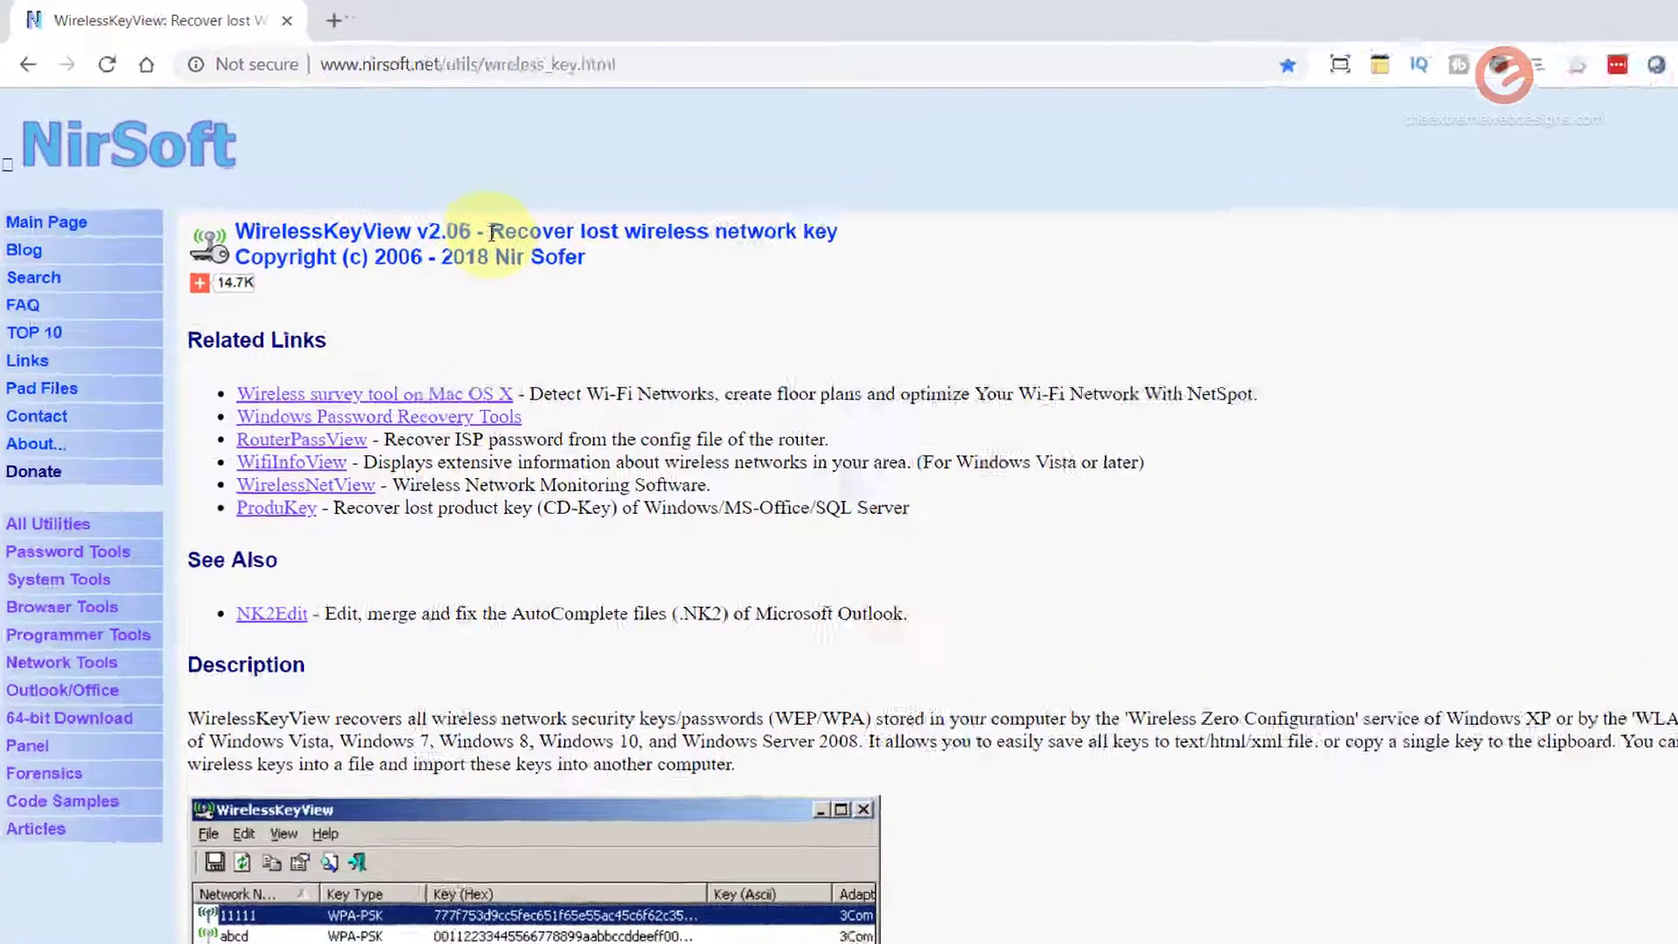
Step: Highlight the WirelessKeyView page title and copyright line, then clear the selection
{"action": "left_click_drag", "start_coordinate": [493, 233], "coordinate": [788, 224]}
{"action": "left_click_drag", "start_coordinate": [1344, 384], "coordinate": [1483, 379]}
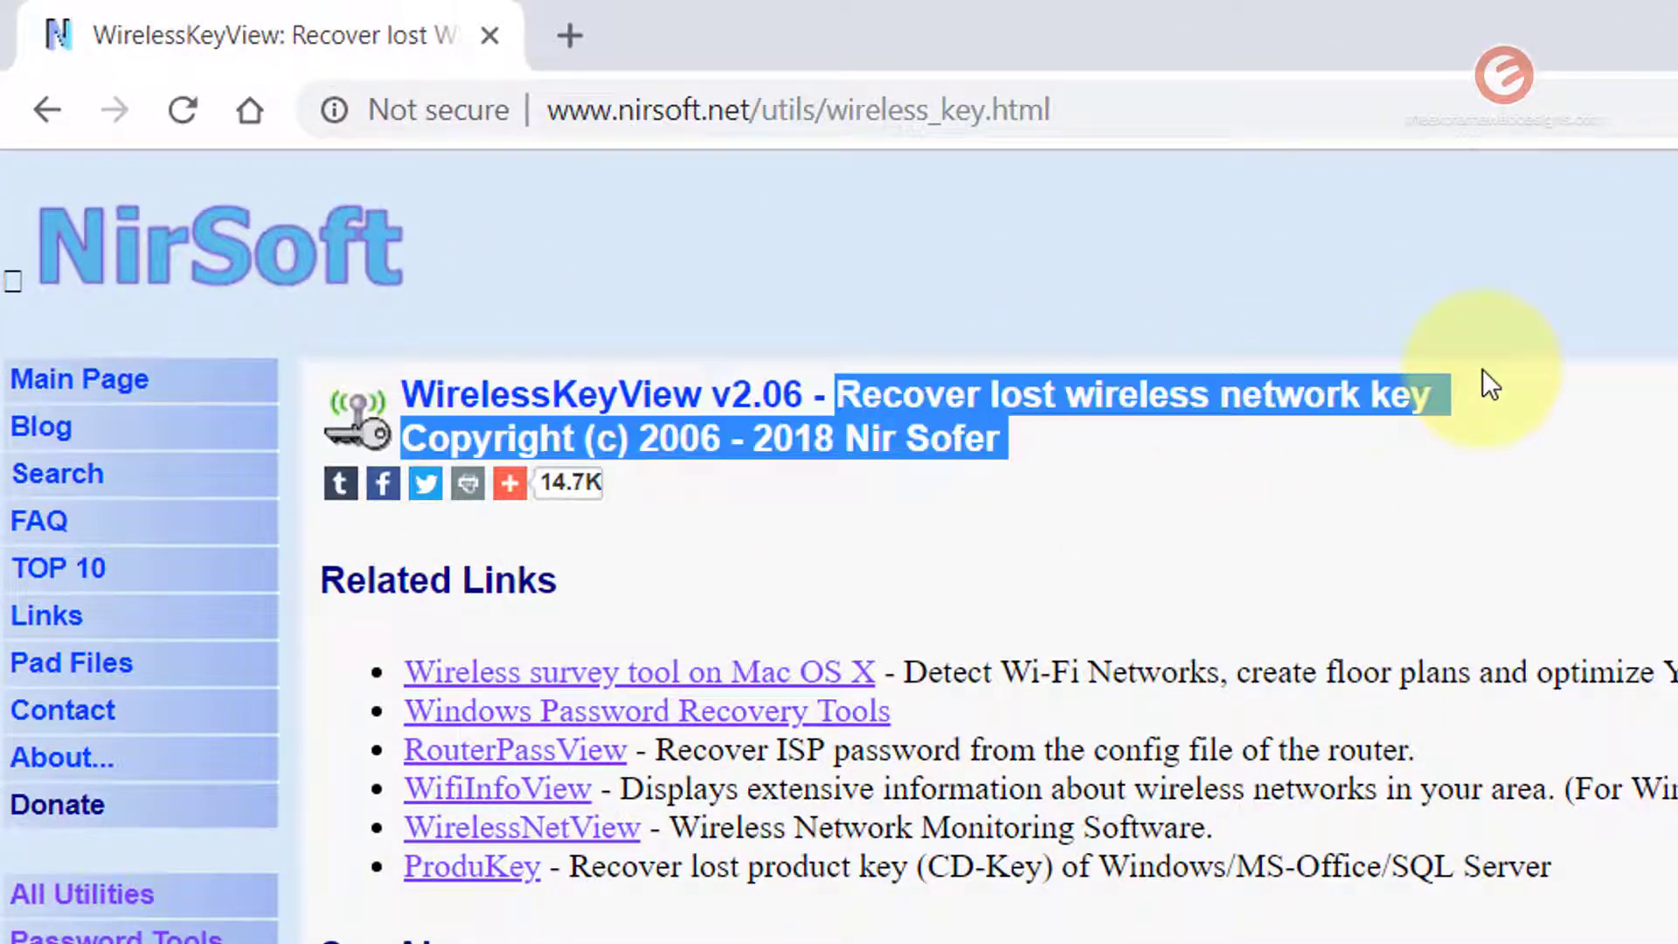
{"action": "left_click", "coordinate": [1445, 454]}
Step: Scroll past the System Requirement section and follow the link to the bottom download links
{"action": "scroll", "coordinate": [1444, 456], "scroll_direction": "down", "scroll_amount": 6}
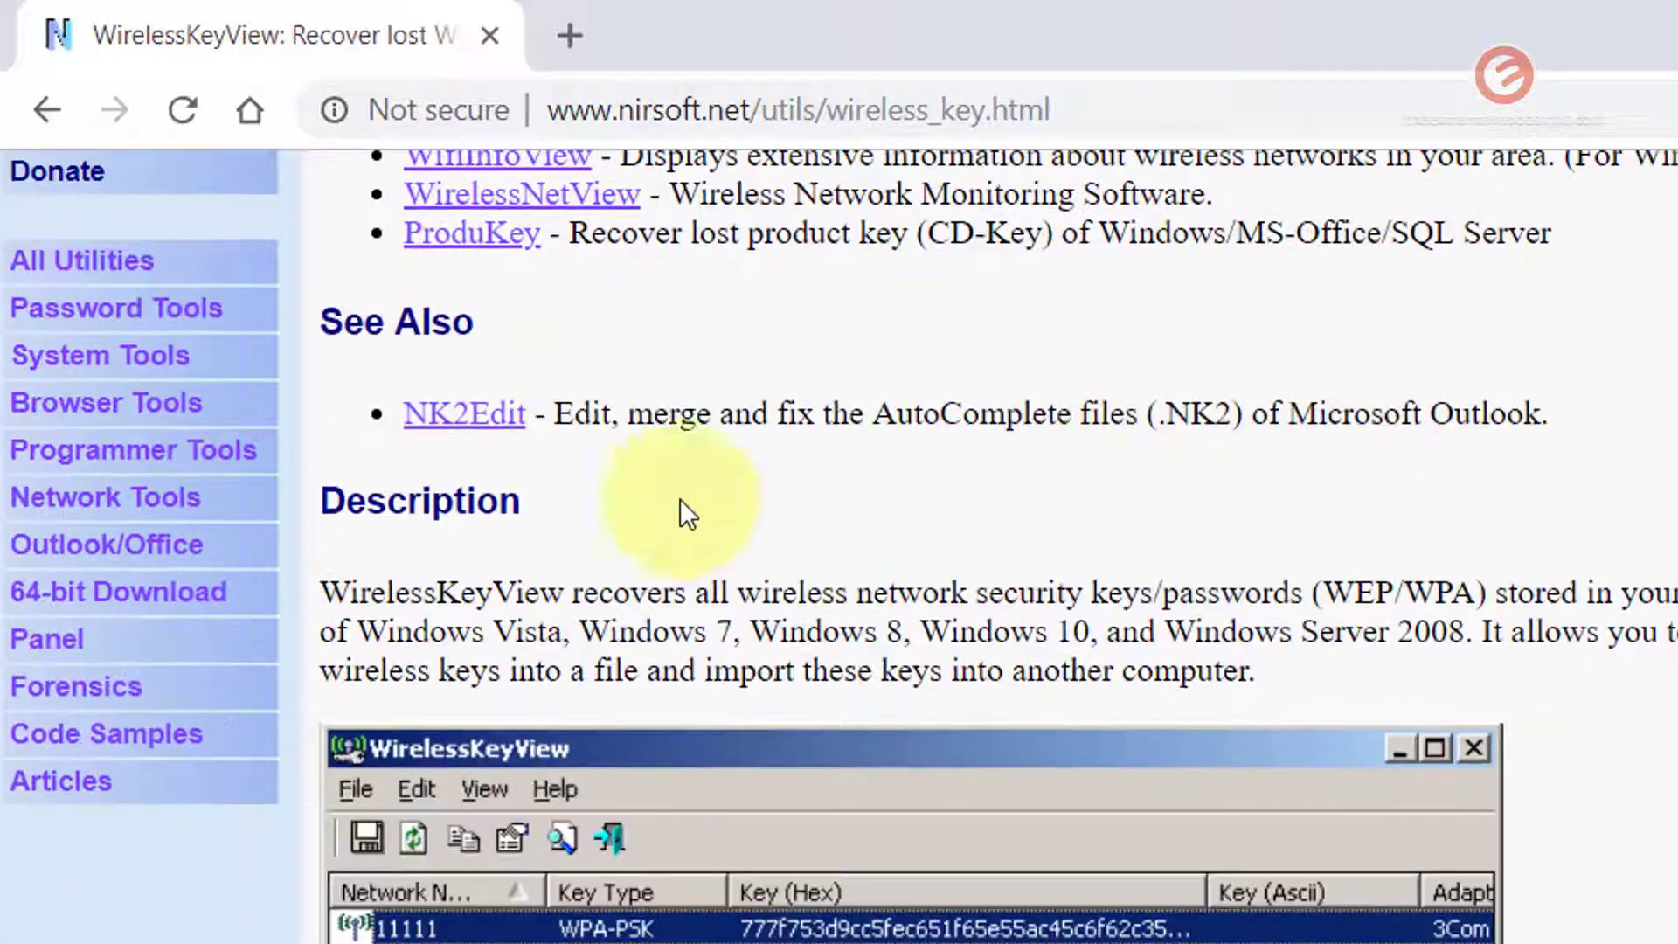
{"action": "scroll", "coordinate": [516, 930], "scroll_direction": "down", "scroll_amount": 3}
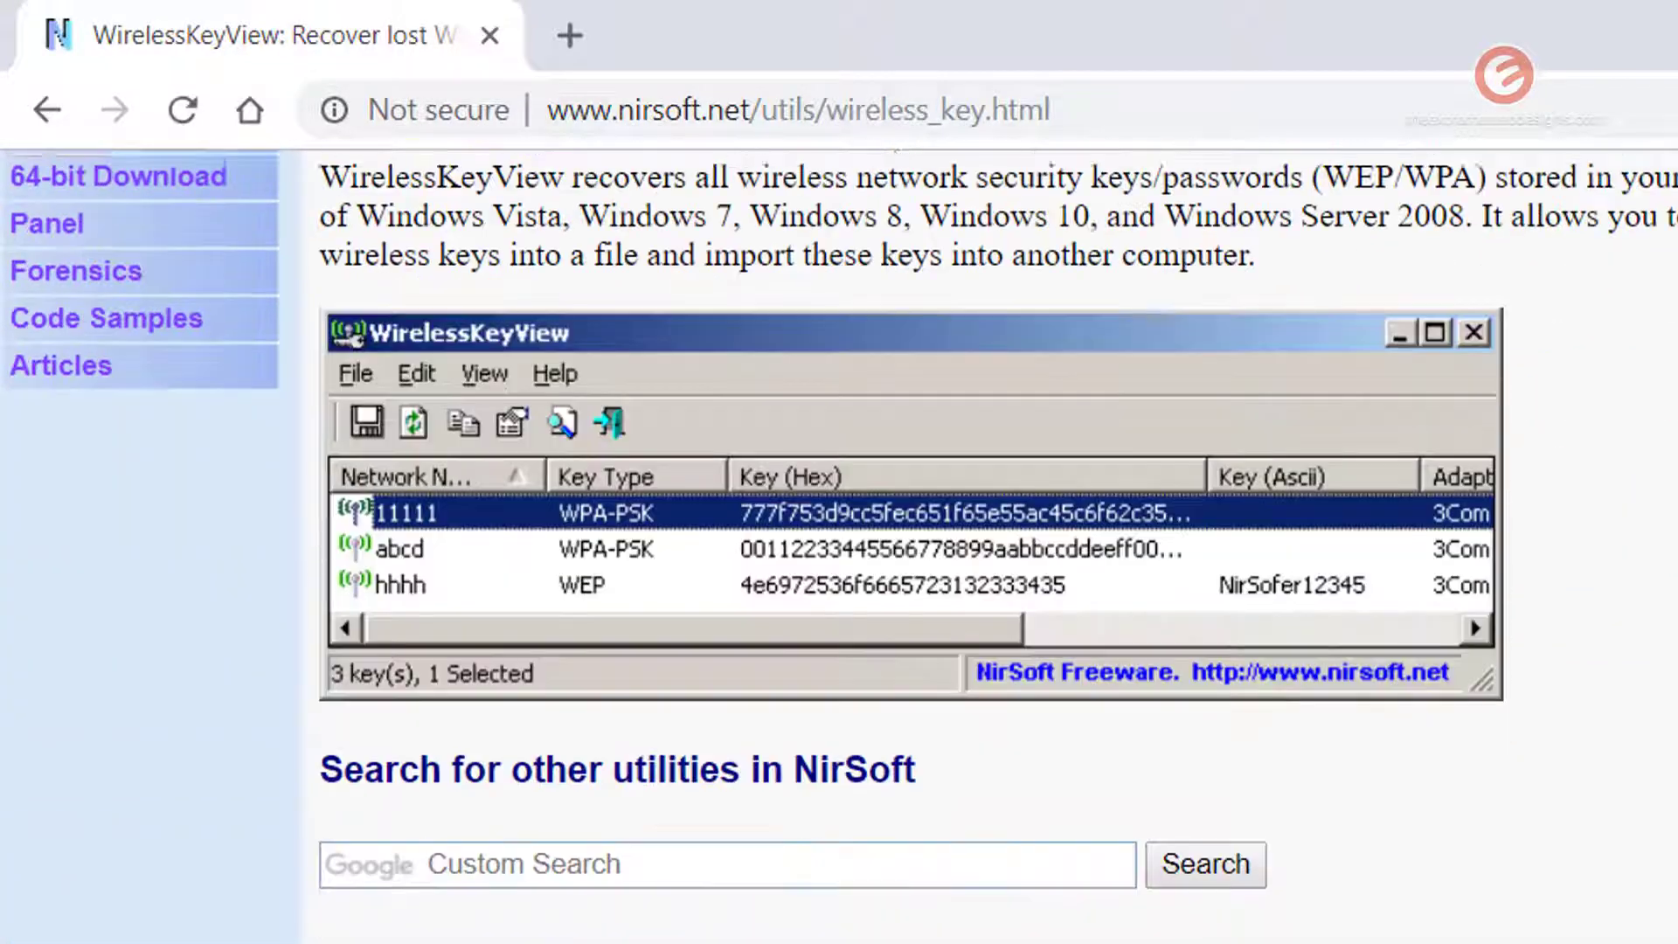
{"action": "scroll", "coordinate": [506, 935], "scroll_direction": "down", "scroll_amount": 2}
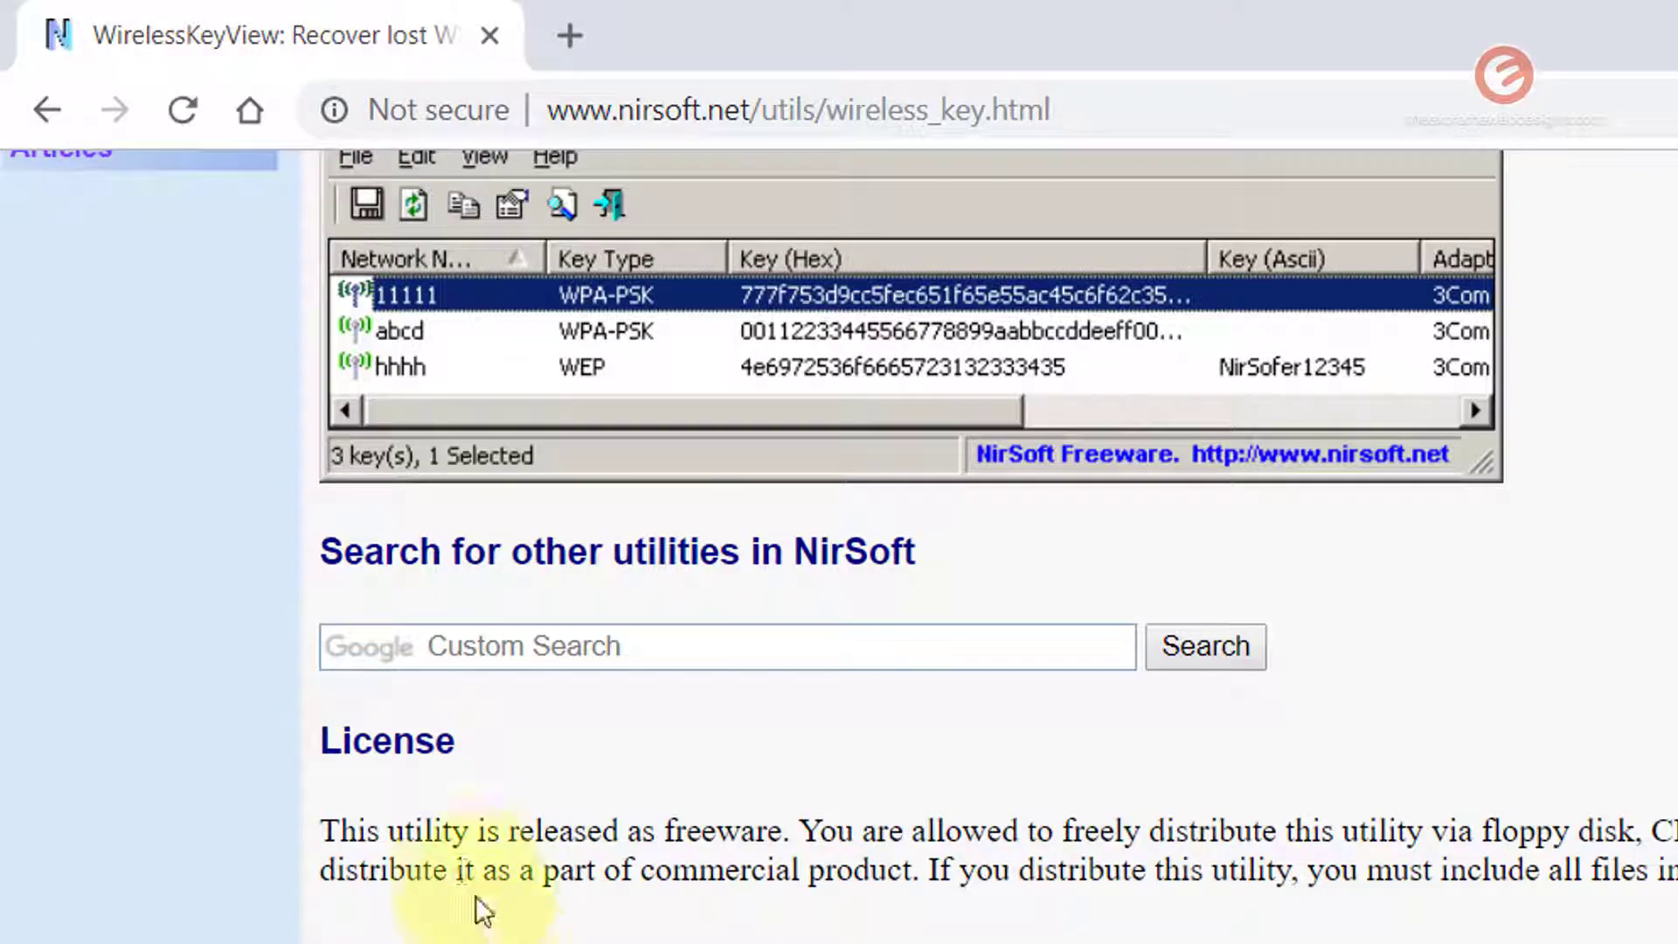
{"action": "scroll", "coordinate": [476, 895], "scroll_direction": "down", "scroll_amount": 3}
{"action": "scroll", "coordinate": [430, 880], "scroll_direction": "down", "scroll_amount": 3}
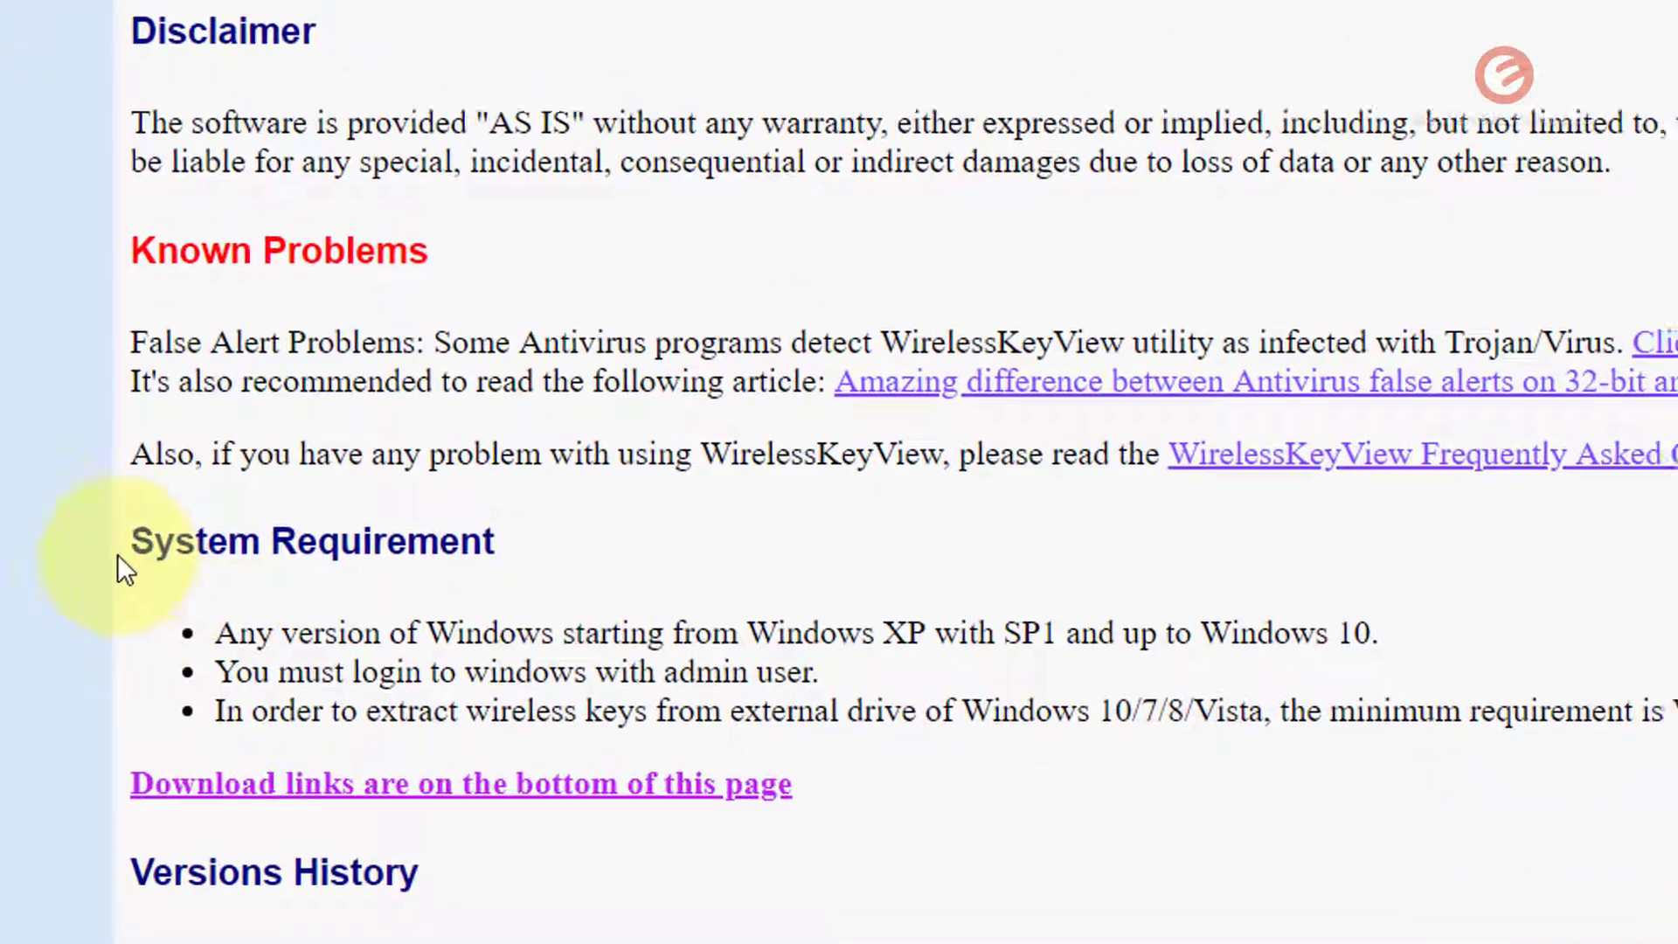
{"action": "left_click_drag", "start_coordinate": [42, 23], "coordinate": [437, 402]}
{"action": "left_click", "coordinate": [442, 404]}
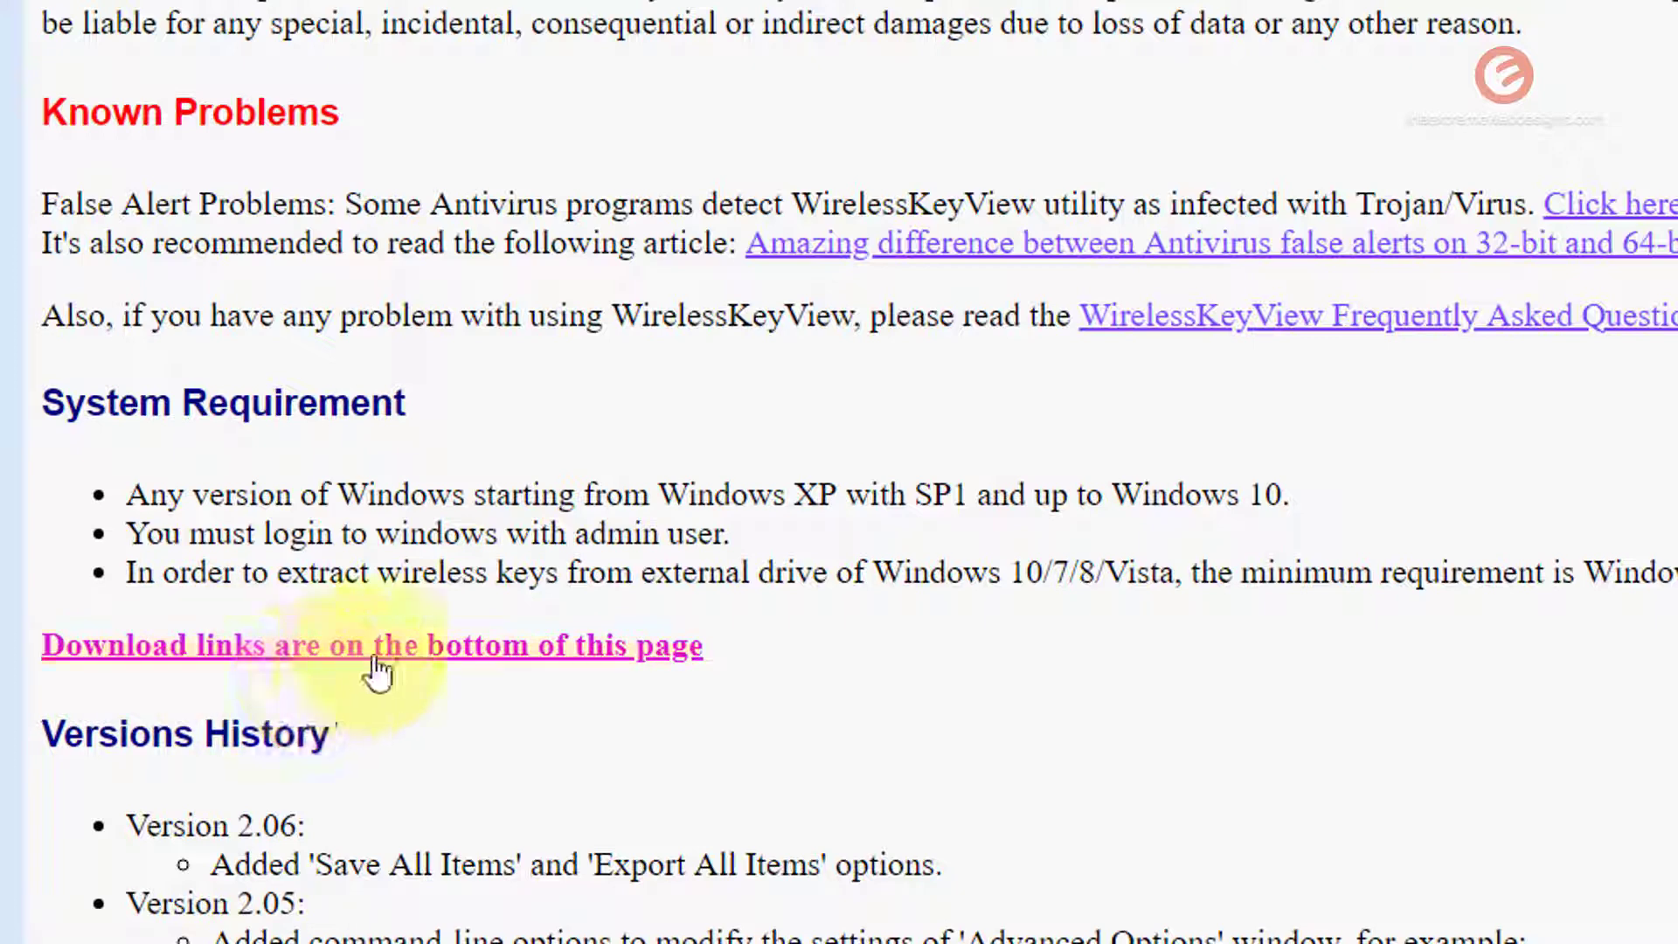
{"action": "left_click", "coordinate": [466, 646]}
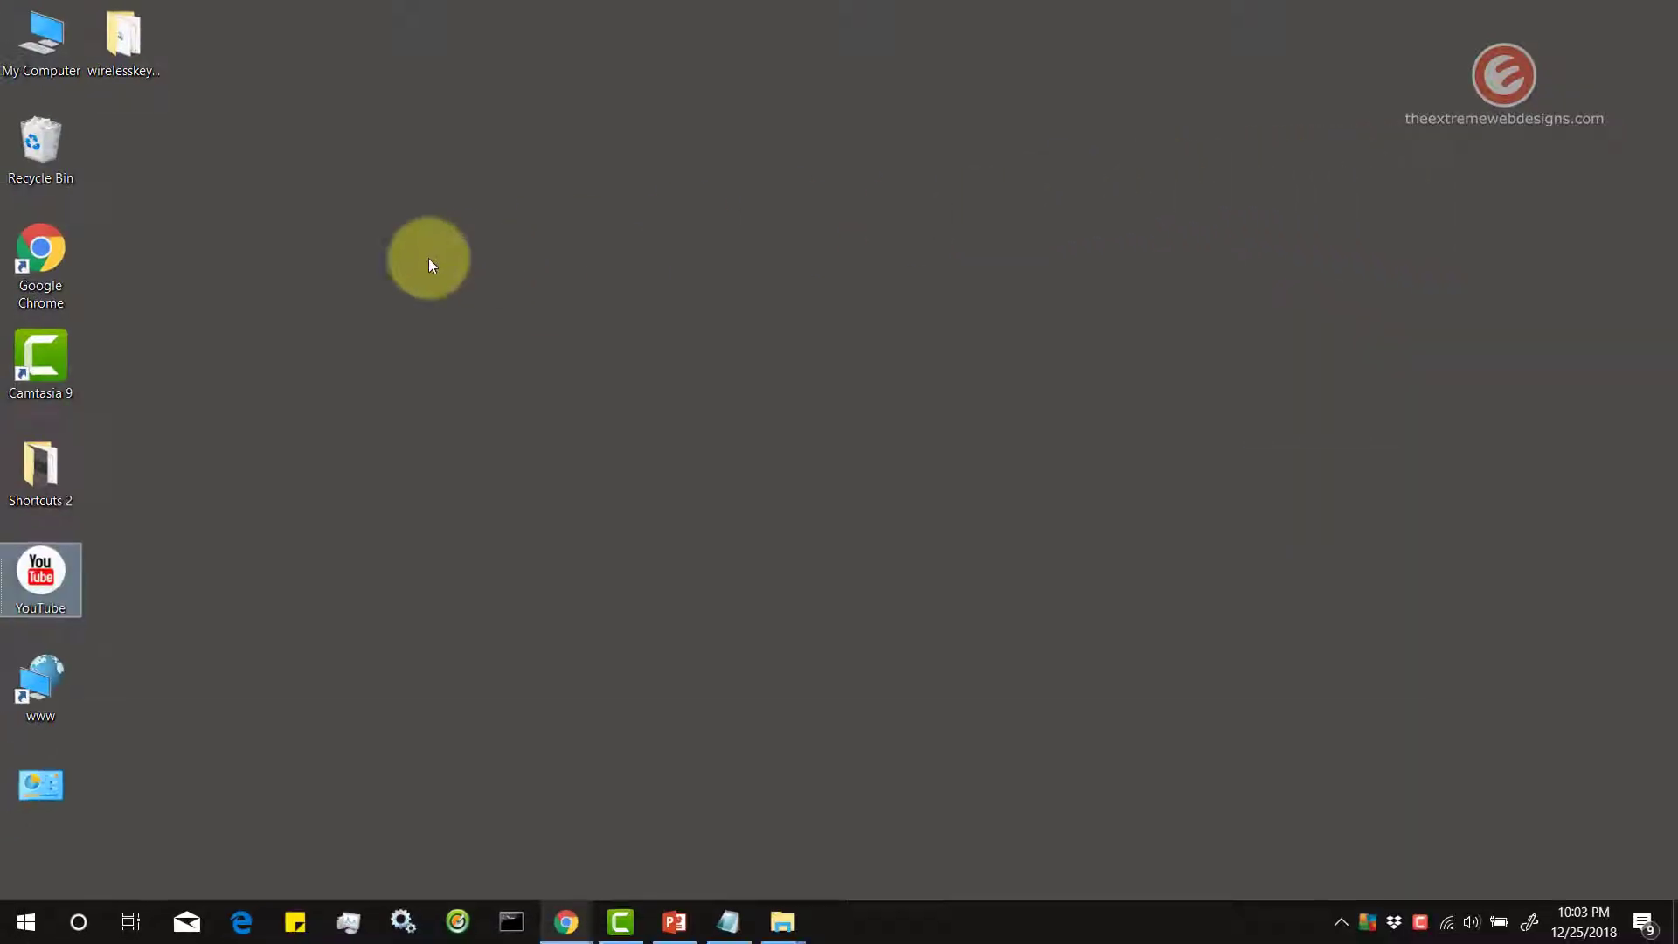
Step: Open My Computer's Properties from the desktop to check the system type
{"action": "left_click", "coordinate": [428, 259]}
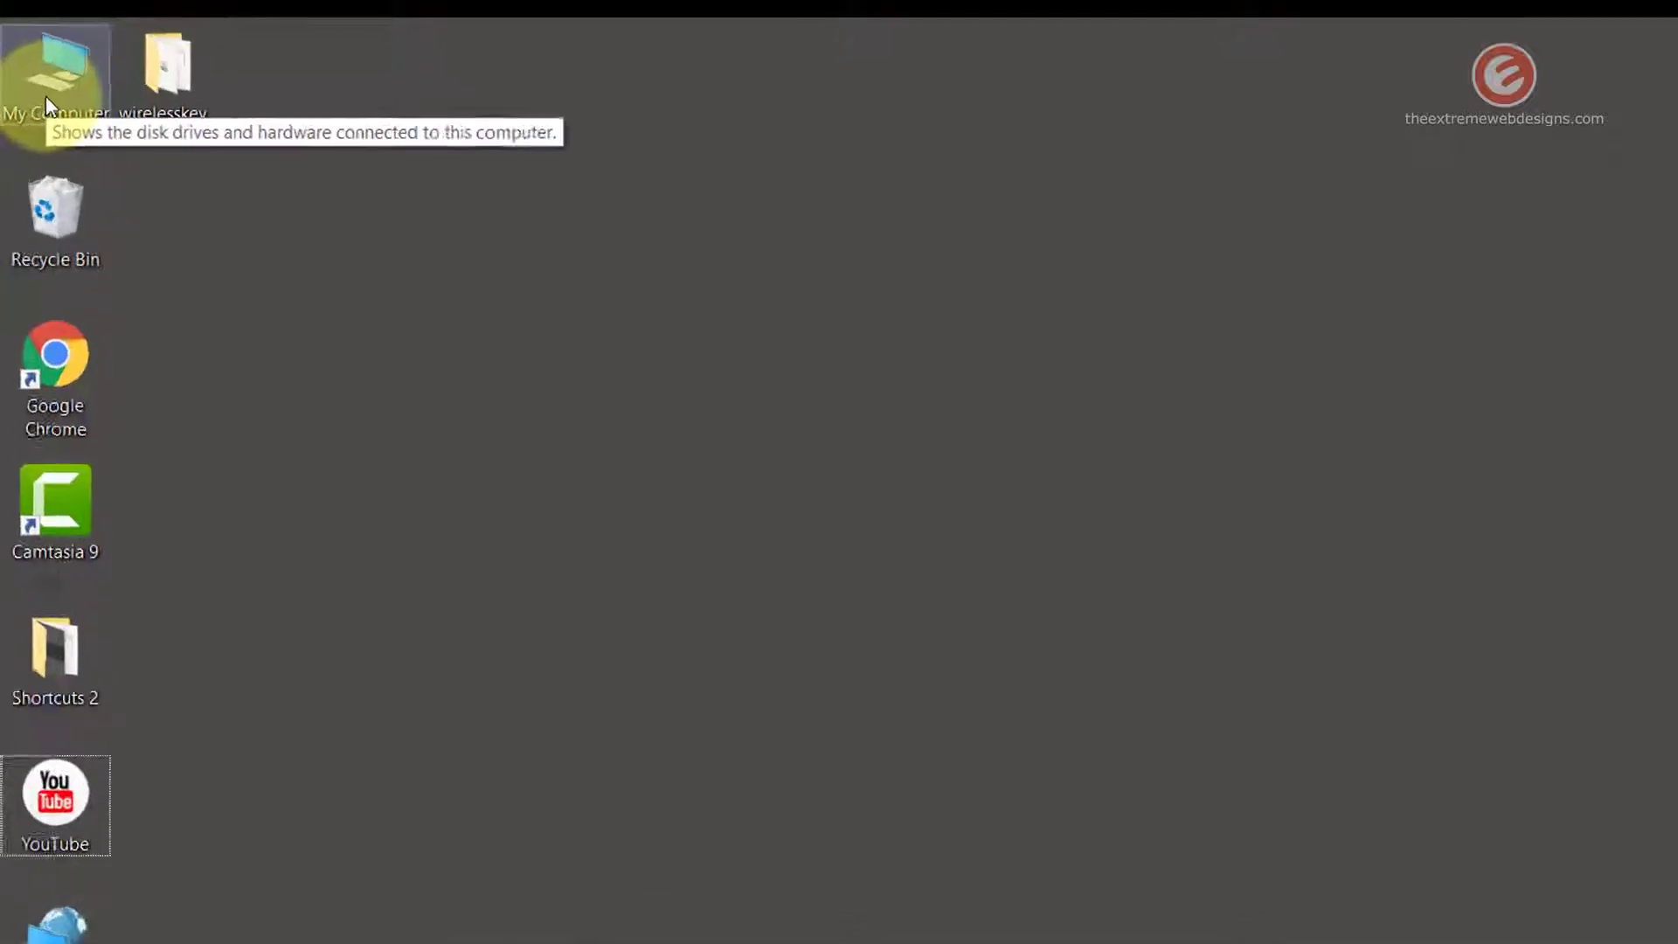
{"action": "right_click", "coordinate": [45, 96]}
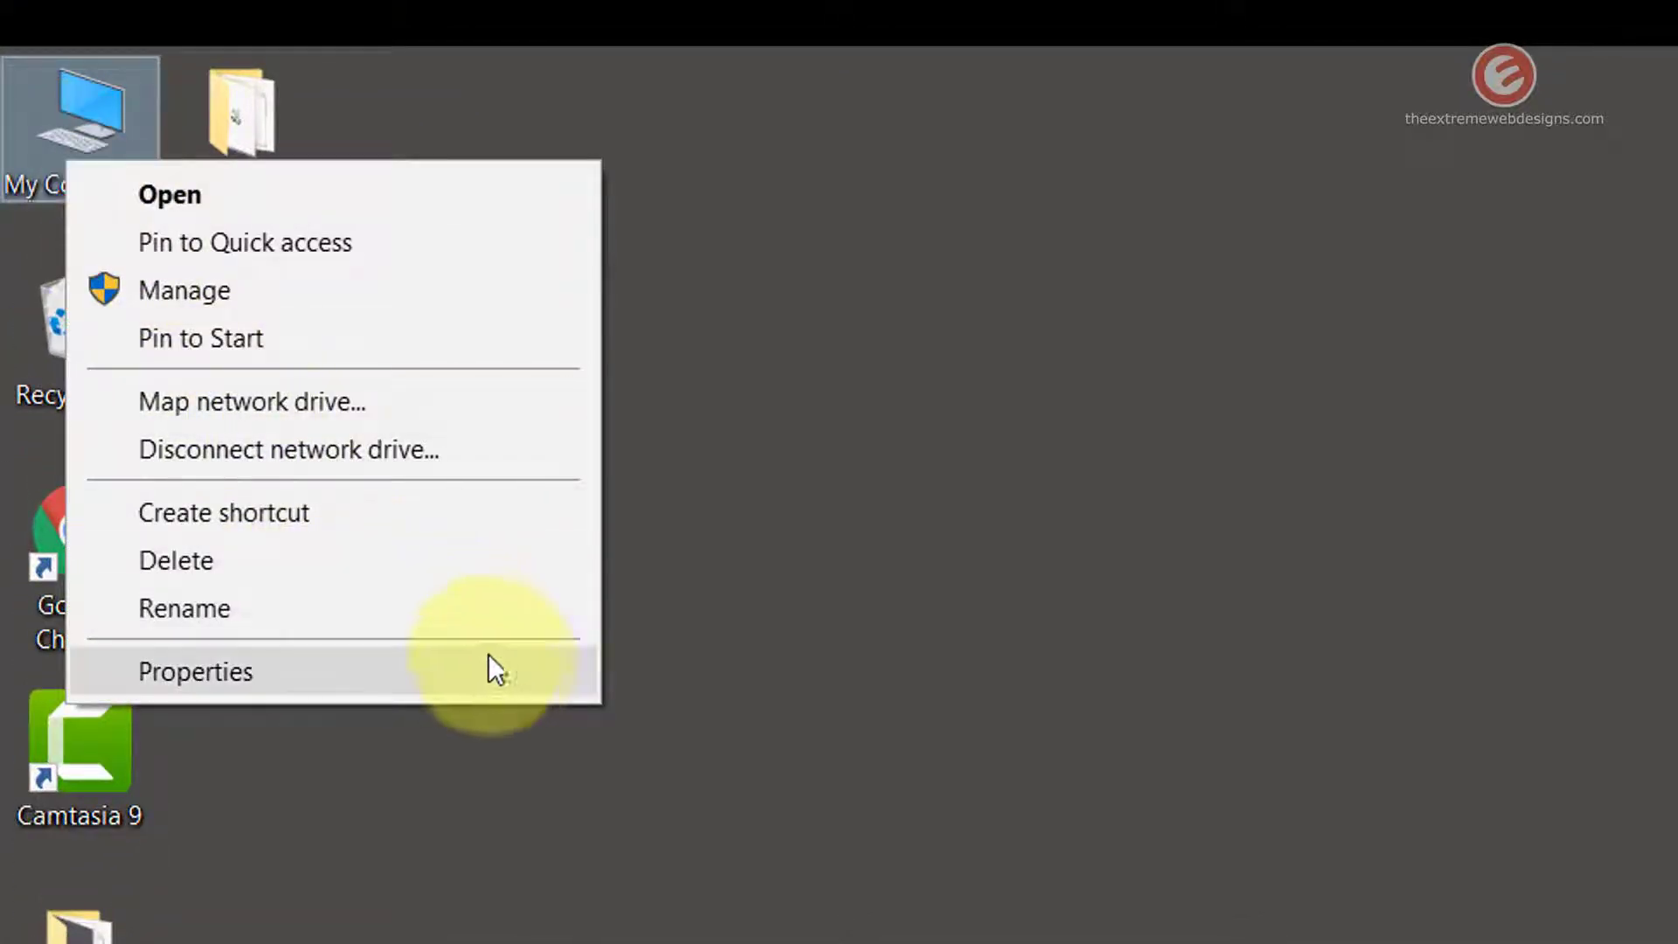
{"action": "left_click", "coordinate": [502, 679]}
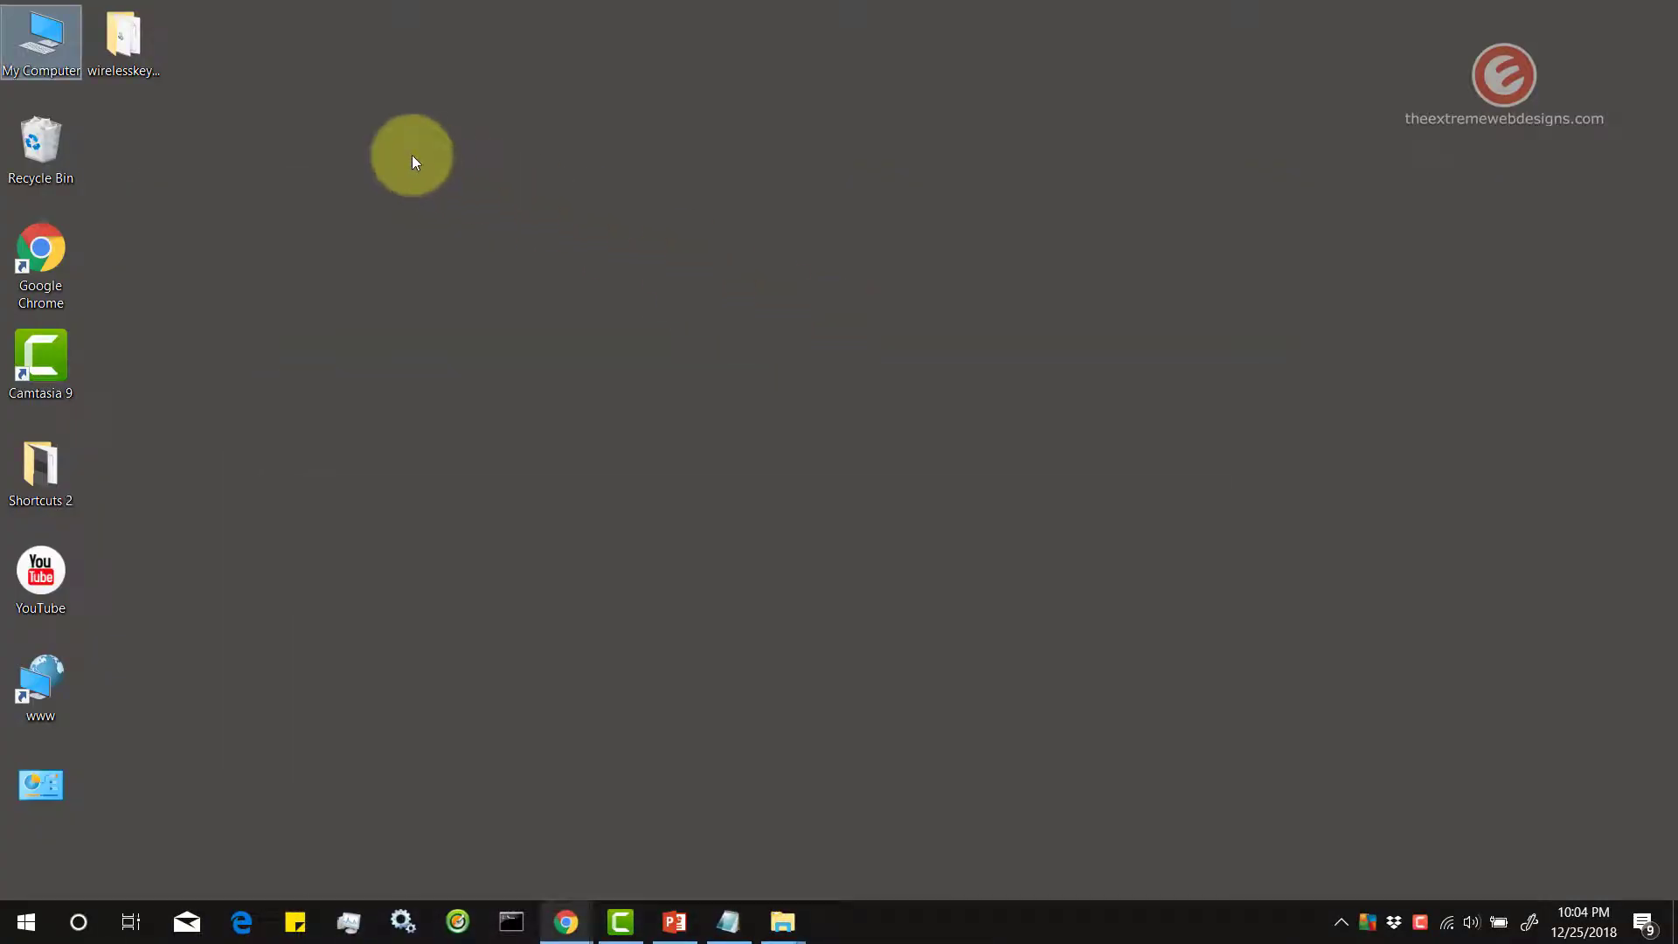
Step: Open the wirelesskeyview-x64 folder from the desktop to see WirelessKeyView.exe and readme.txt
{"action": "double_click", "coordinate": [129, 55]}
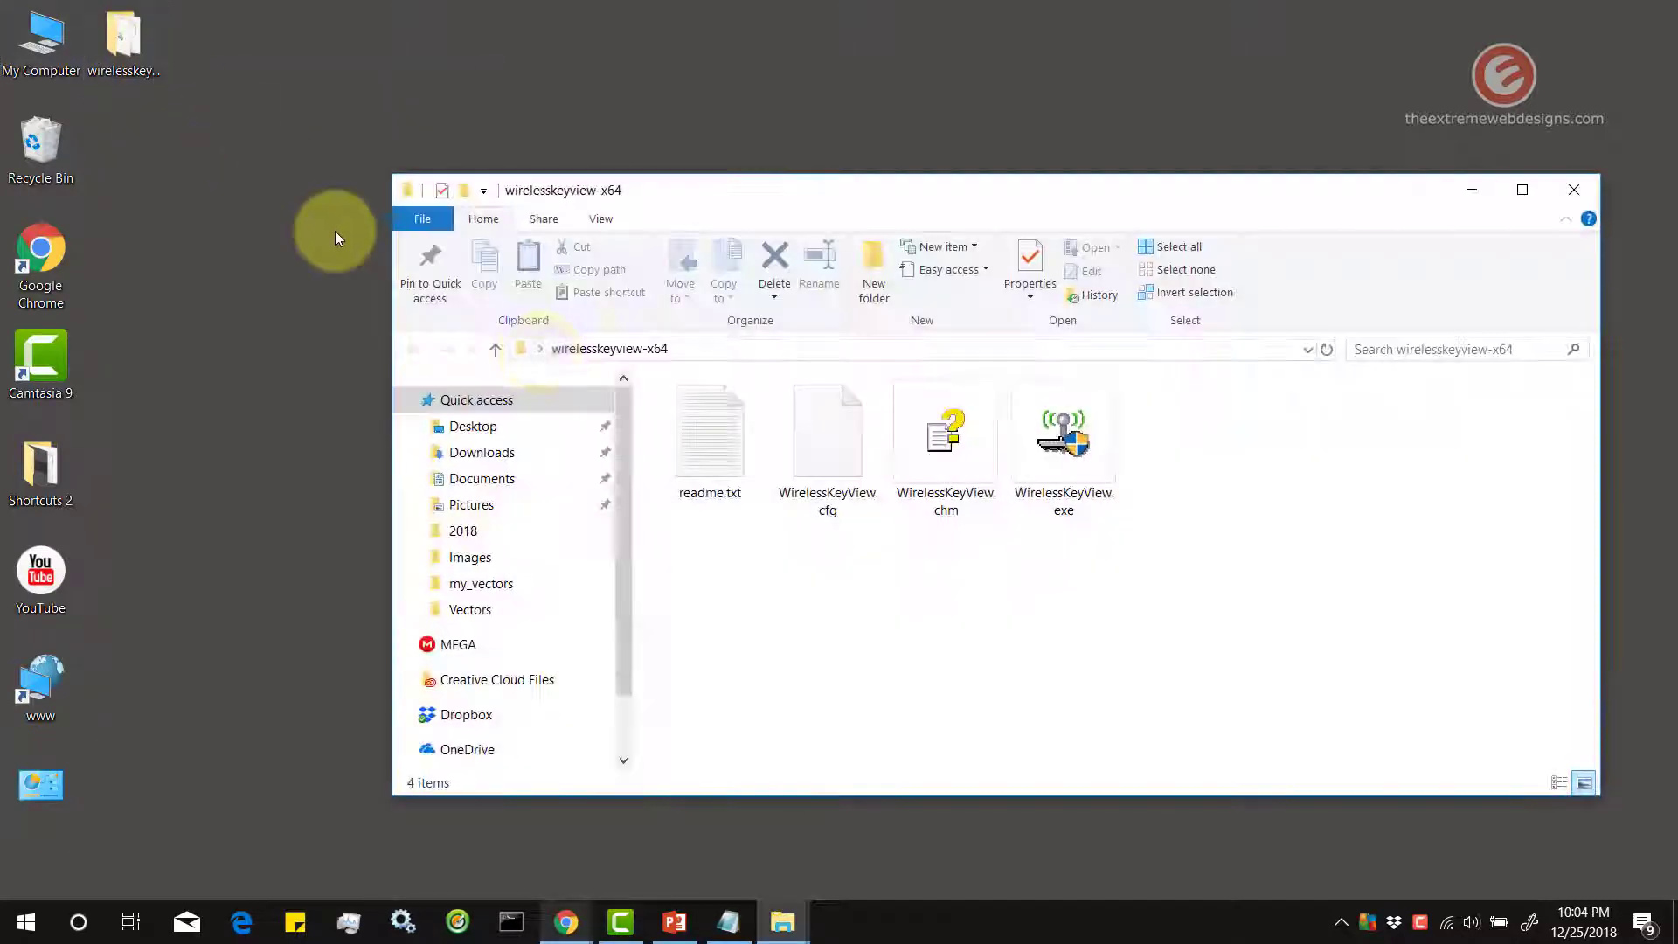
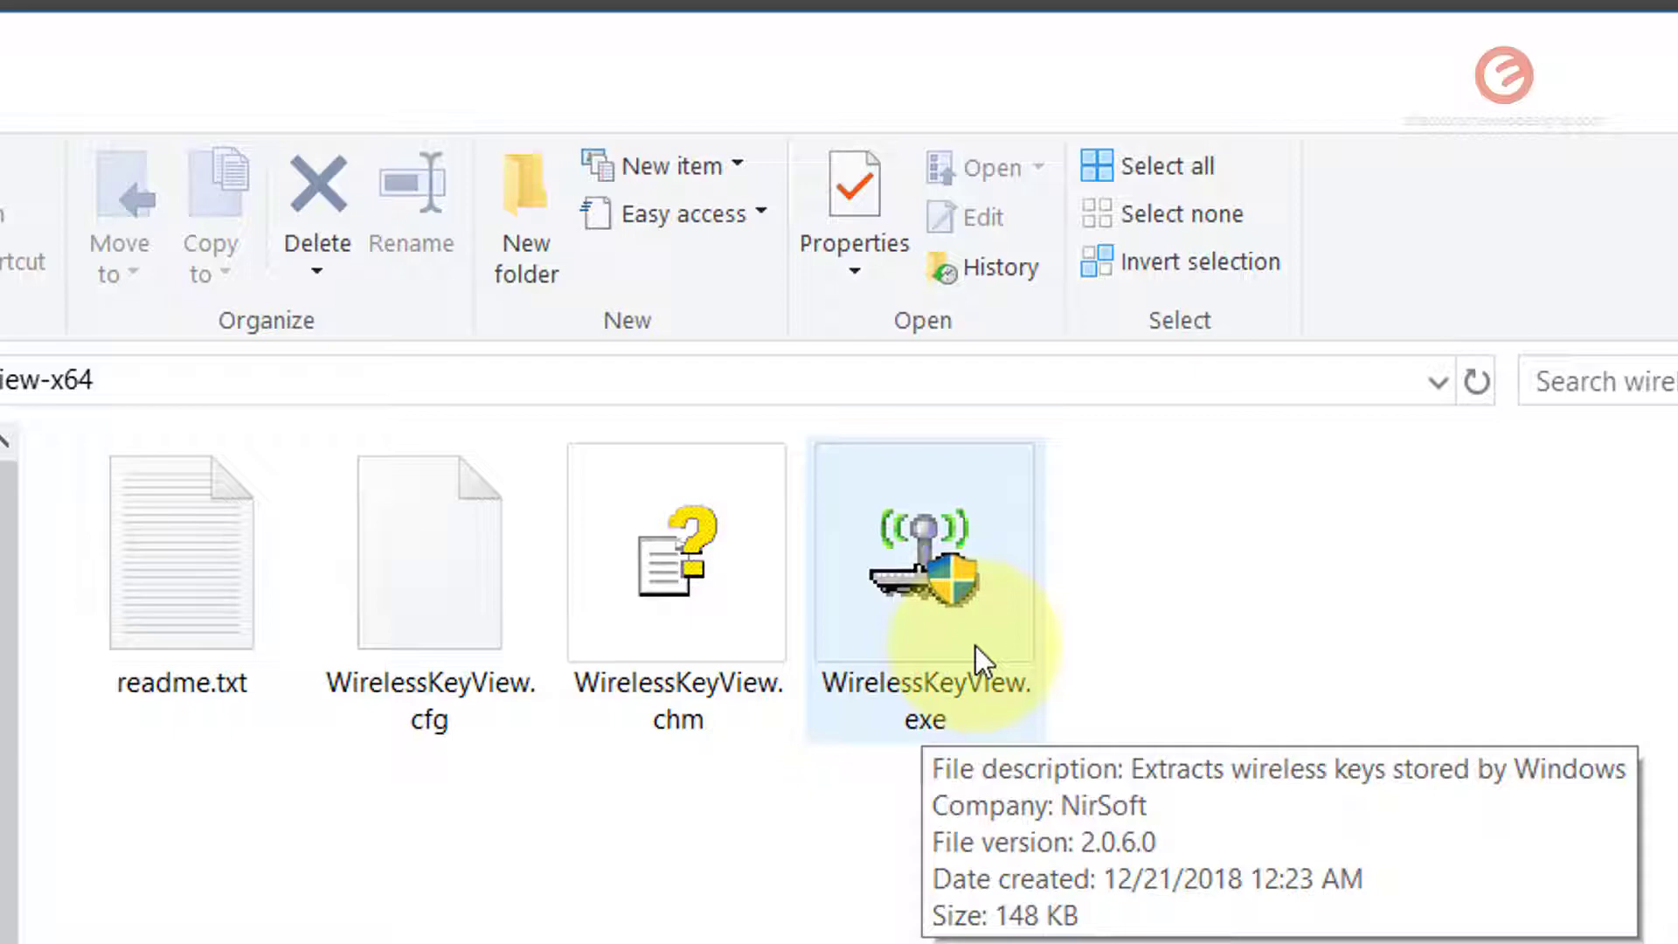
Step: Run WirelessKeyView.exe from the wirelesskeyview-x64 folder to list the saved WPA2-PSK Wi-Fi keys
{"action": "left_click", "coordinate": [975, 647]}
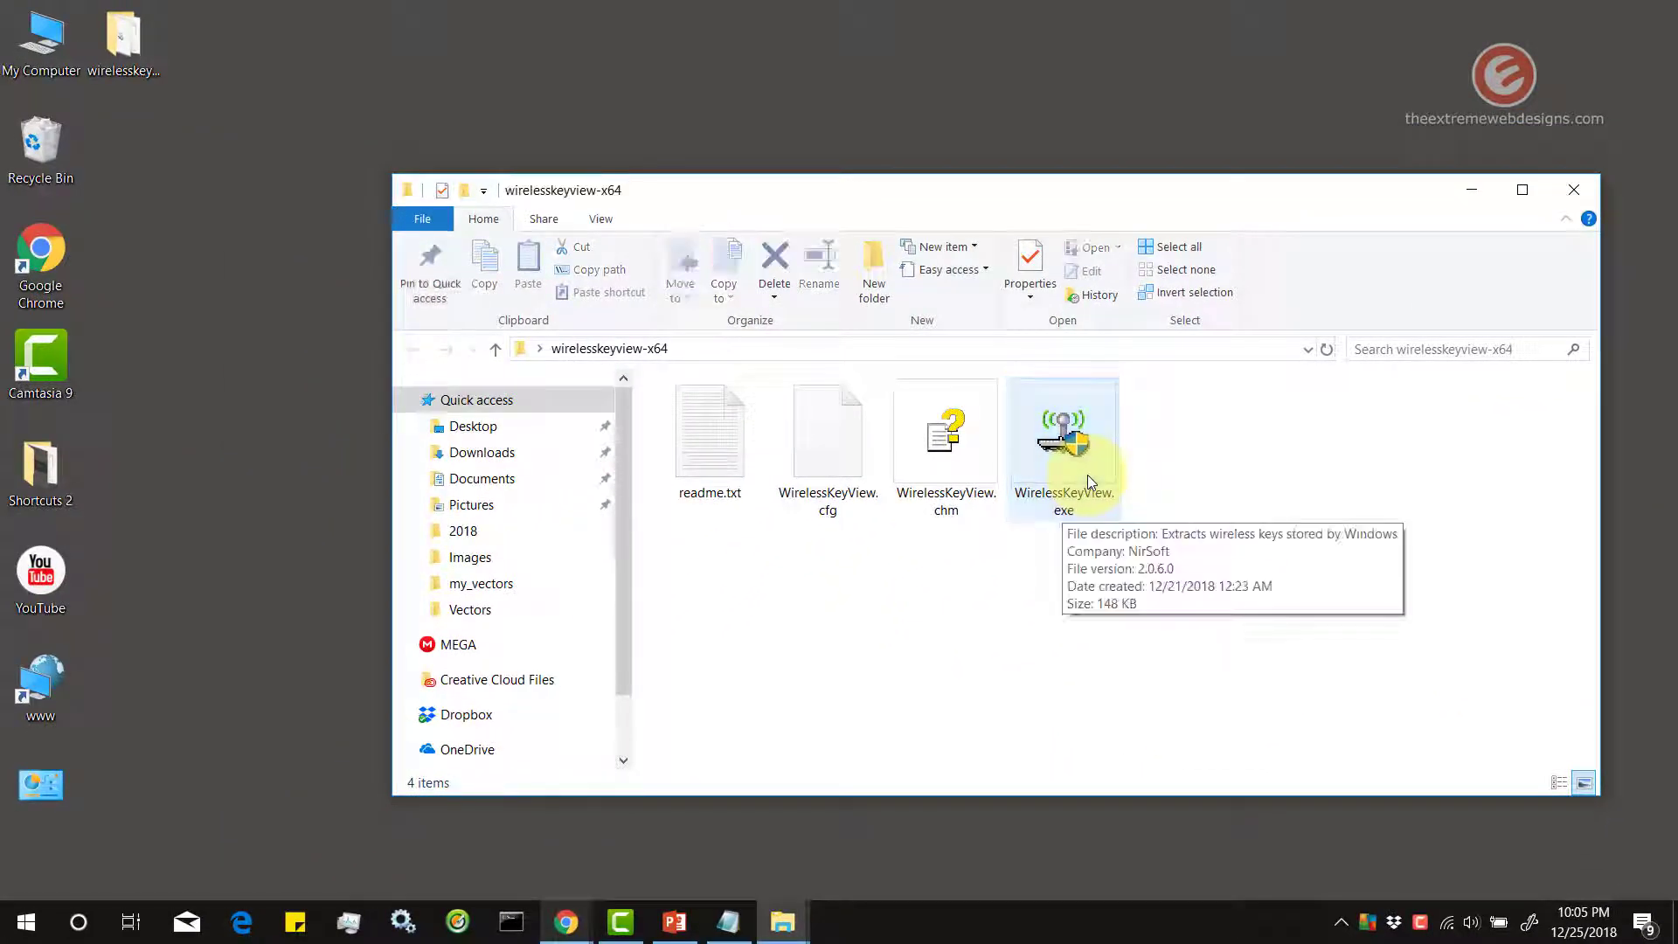
{"action": "double_click", "coordinate": [1064, 446]}
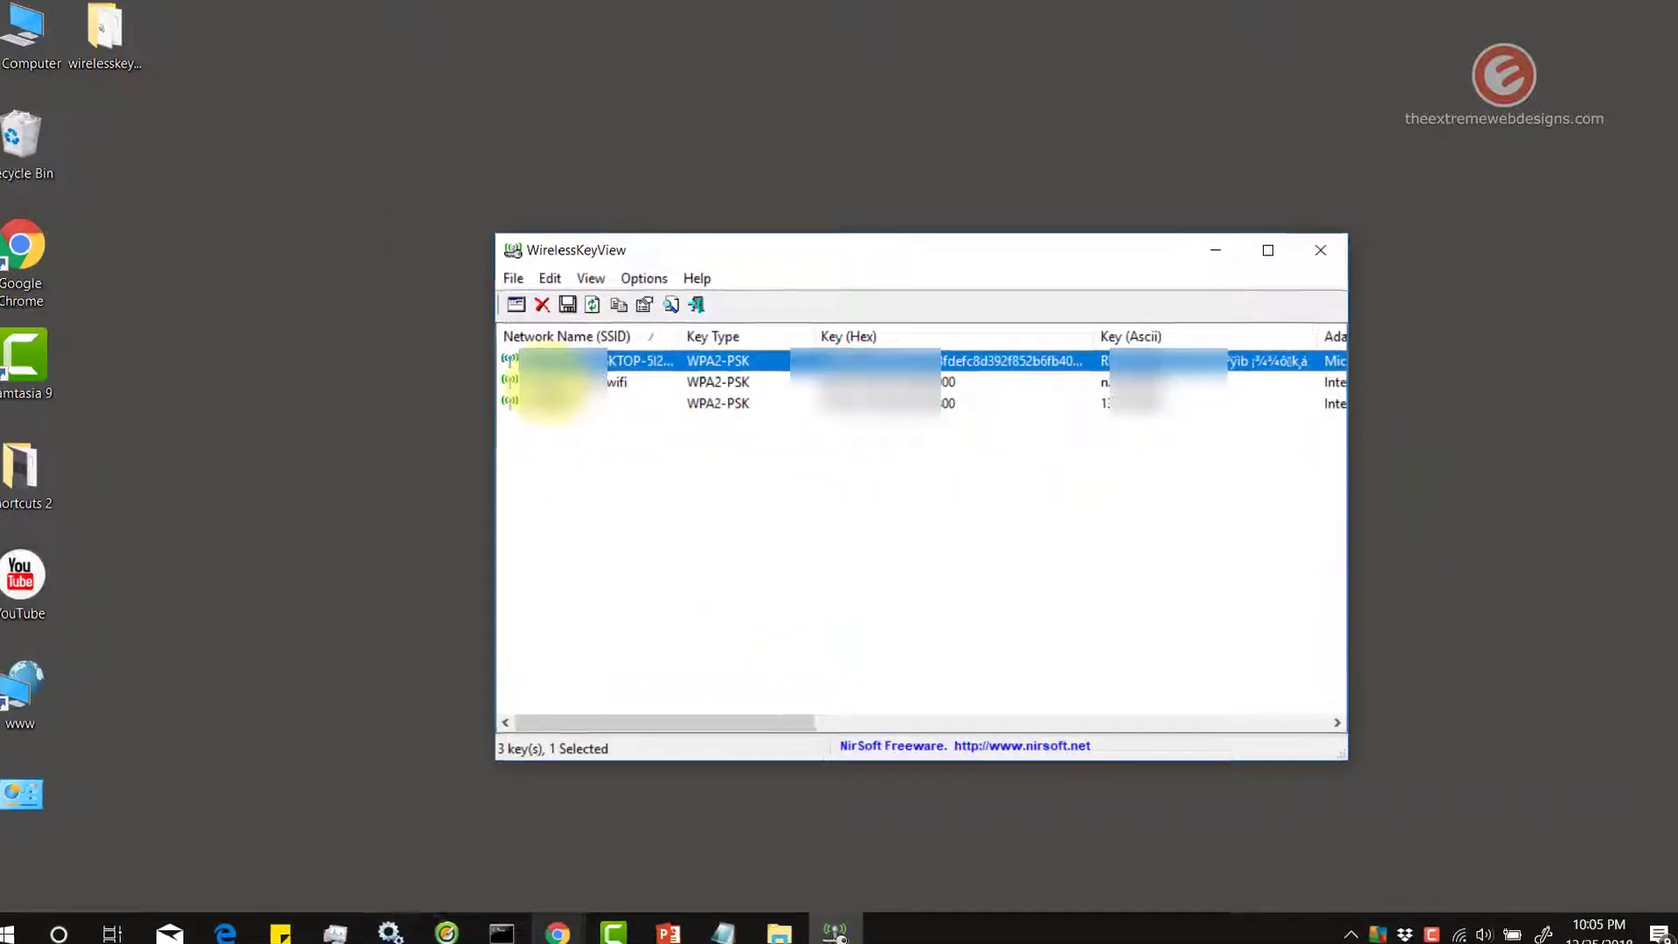
{"action": "left_click", "coordinate": [555, 382]}
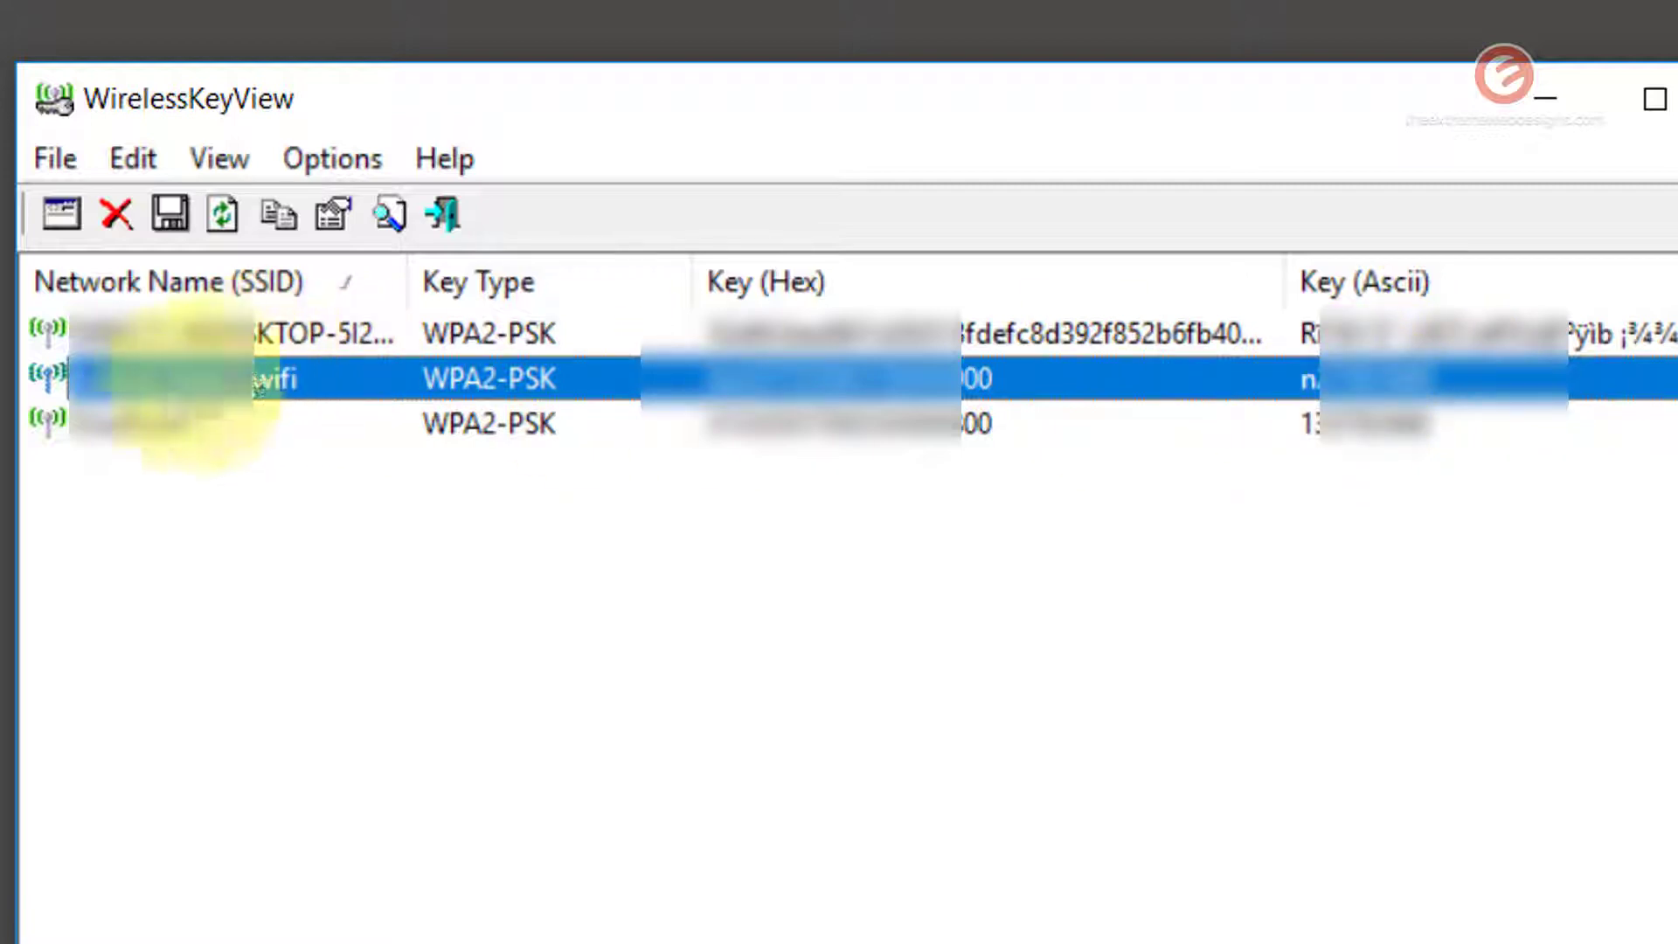
{"action": "left_click", "coordinate": [1363, 437]}
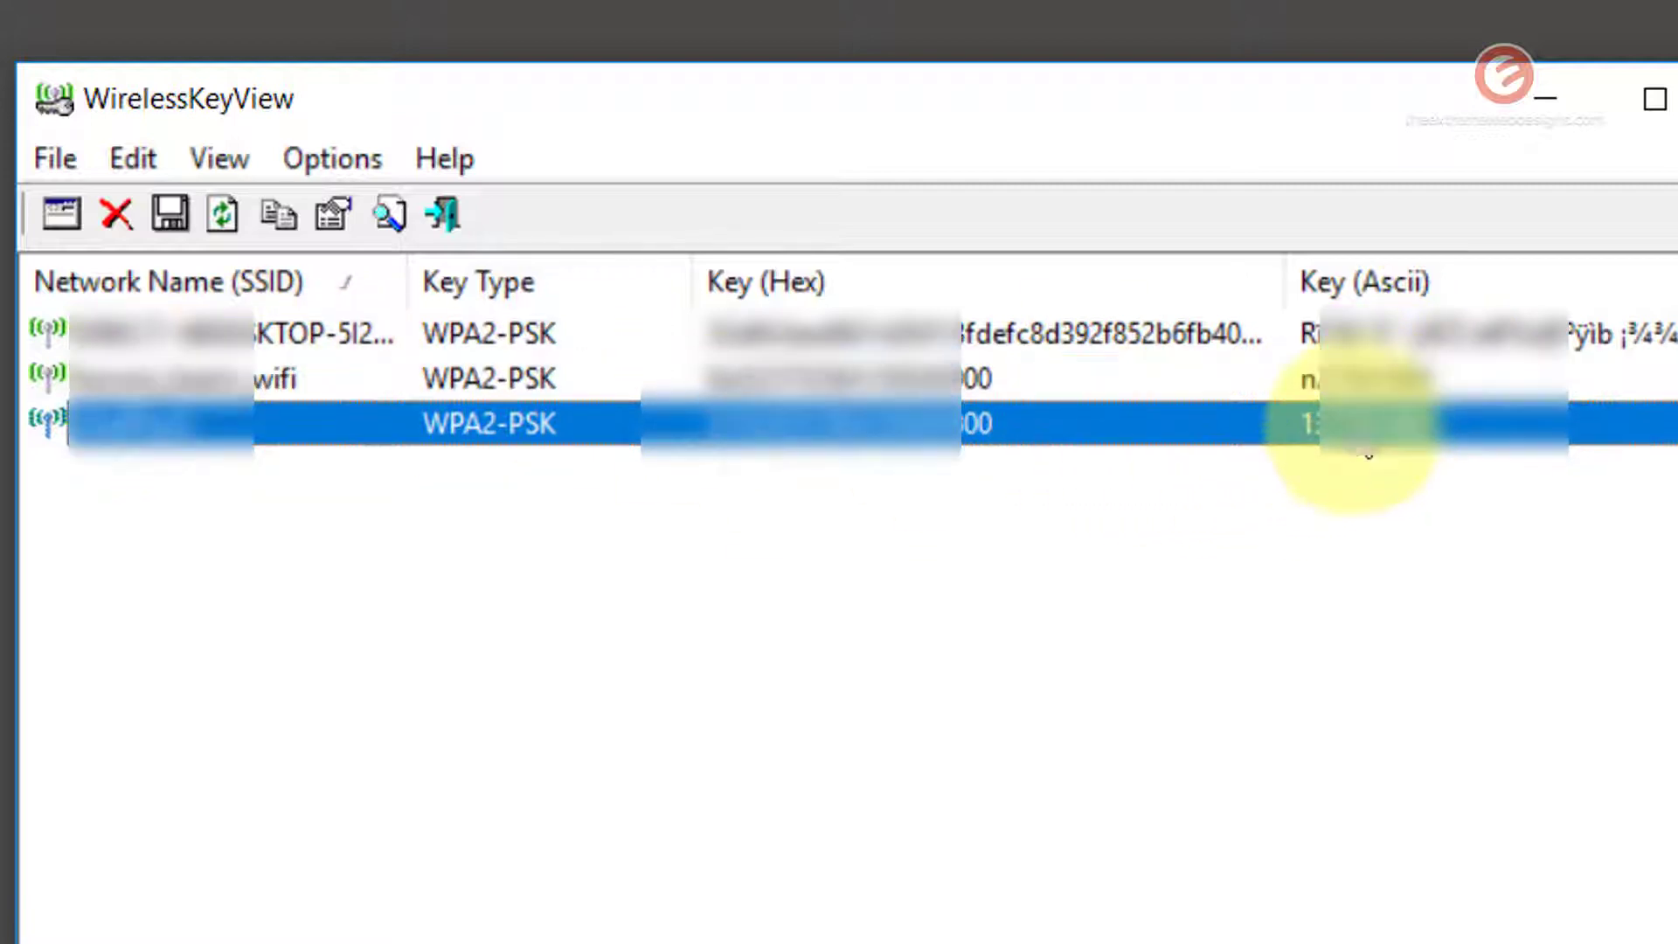